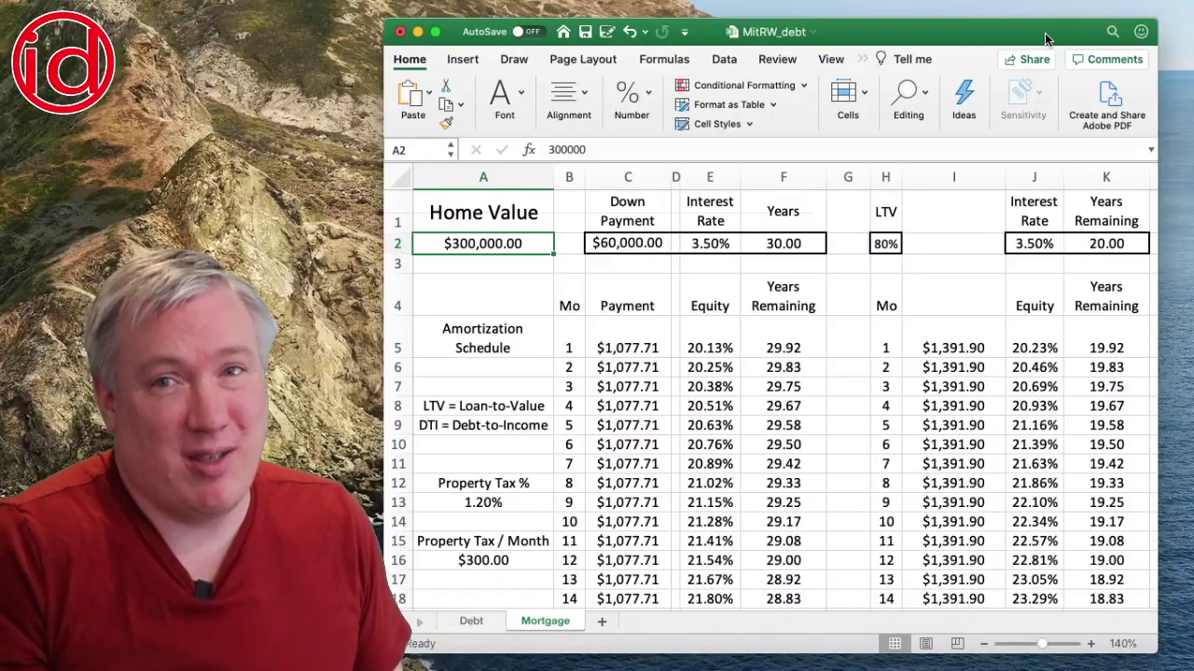
Set the down payment in C2 to 9000 and check the first monthly payment in C5.
click(633, 243)
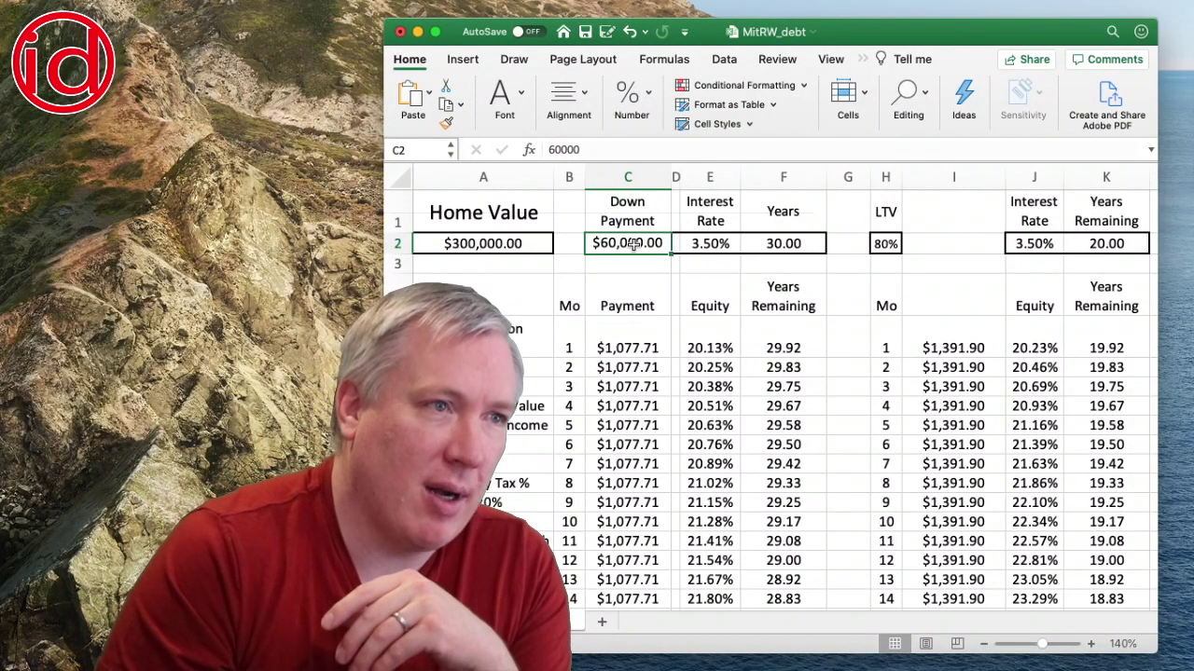
text(9000)
click(649, 244)
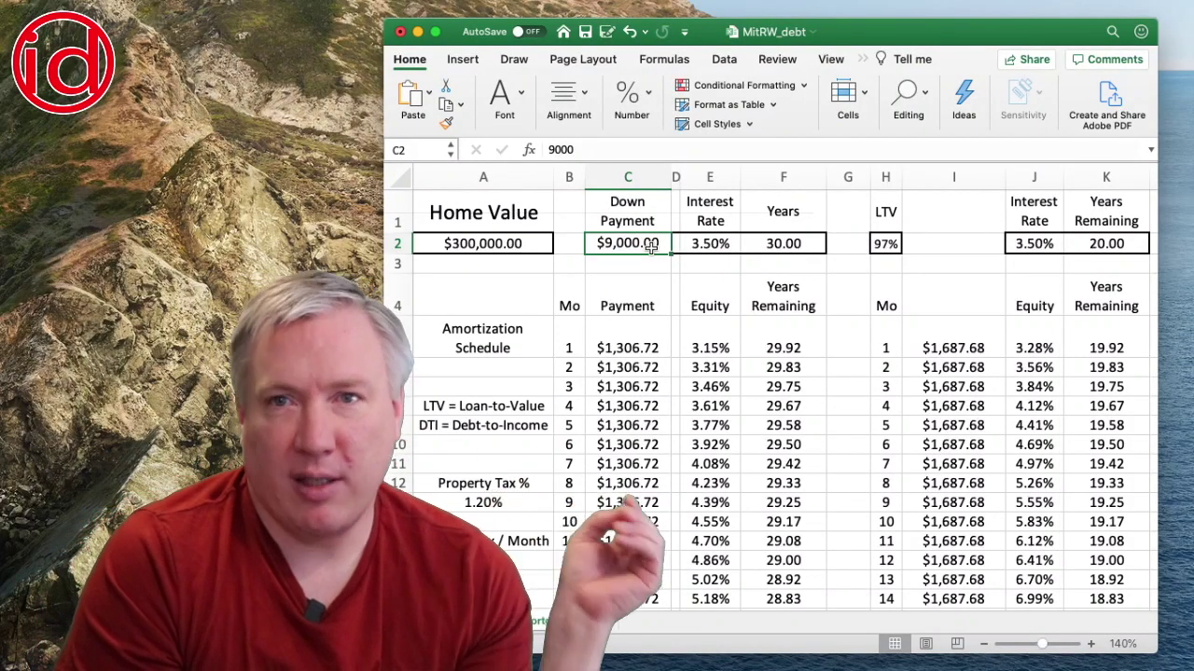
click(629, 357)
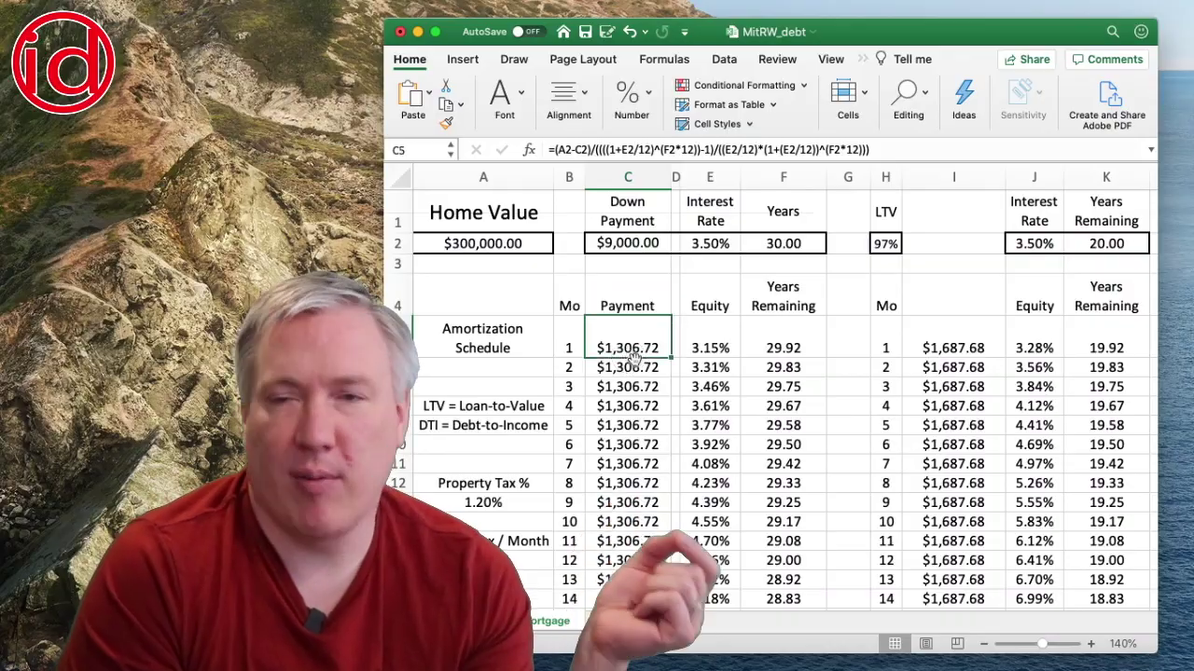
Try a down payment of 100000 in C2.
click(628, 244)
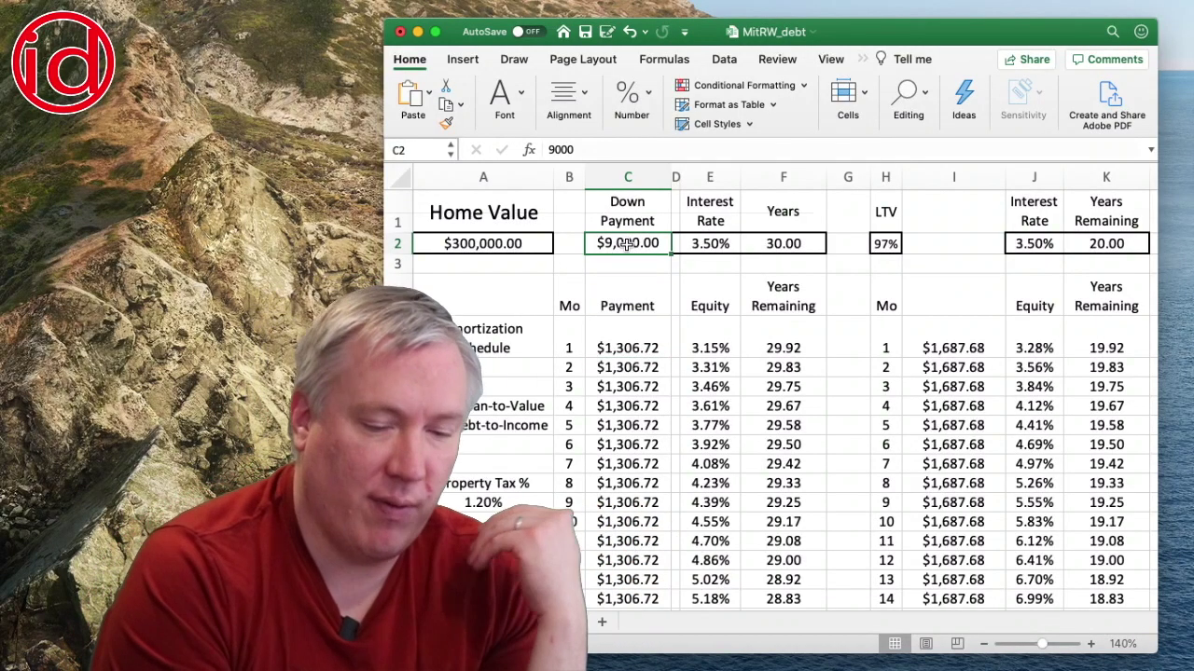
text(100000)
key(Return)
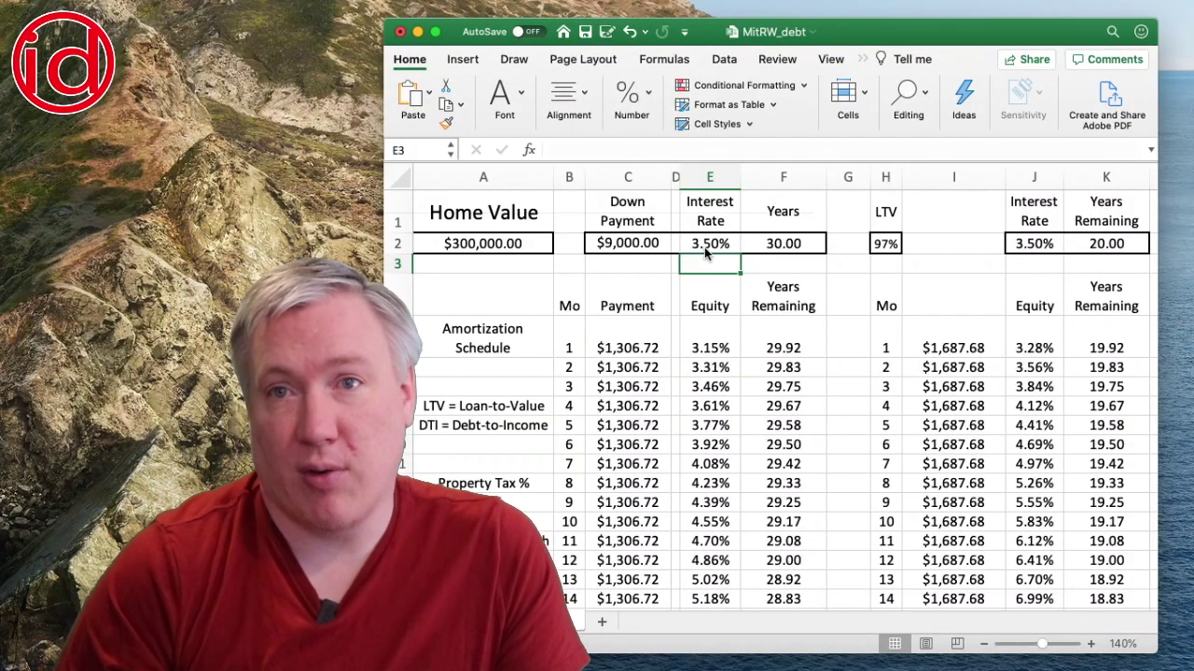
Set the first loan's interest rate in E2 to 4% and its term in F2 to 15 years.
click(701, 244)
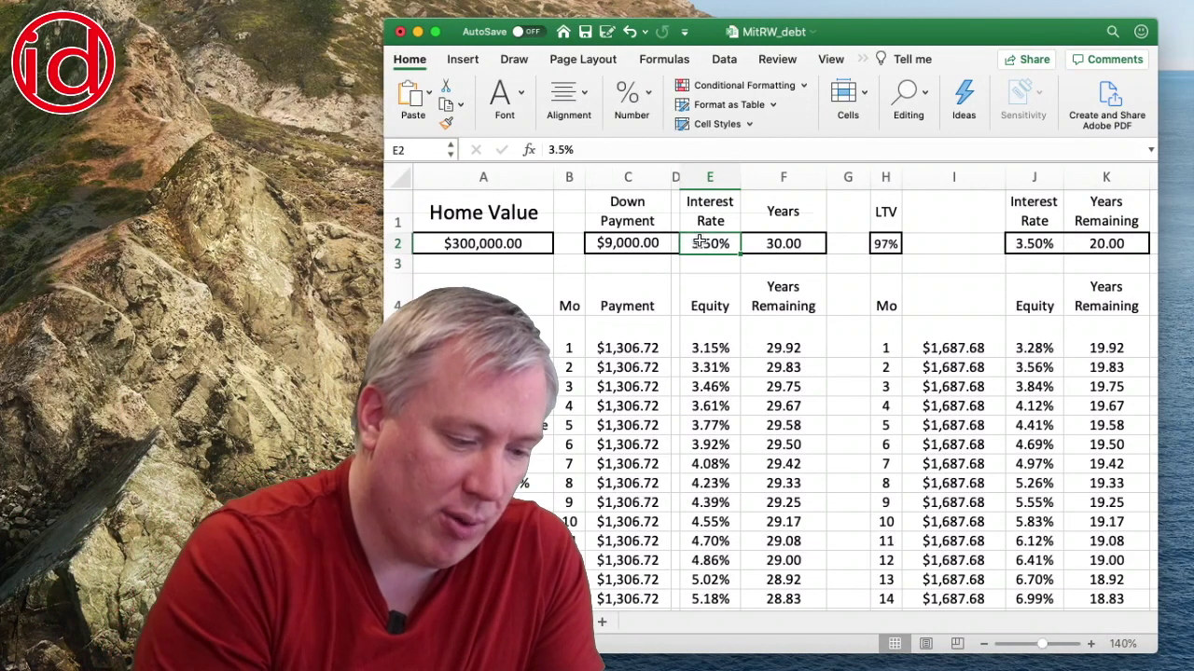
text(4.5)
key(Return)
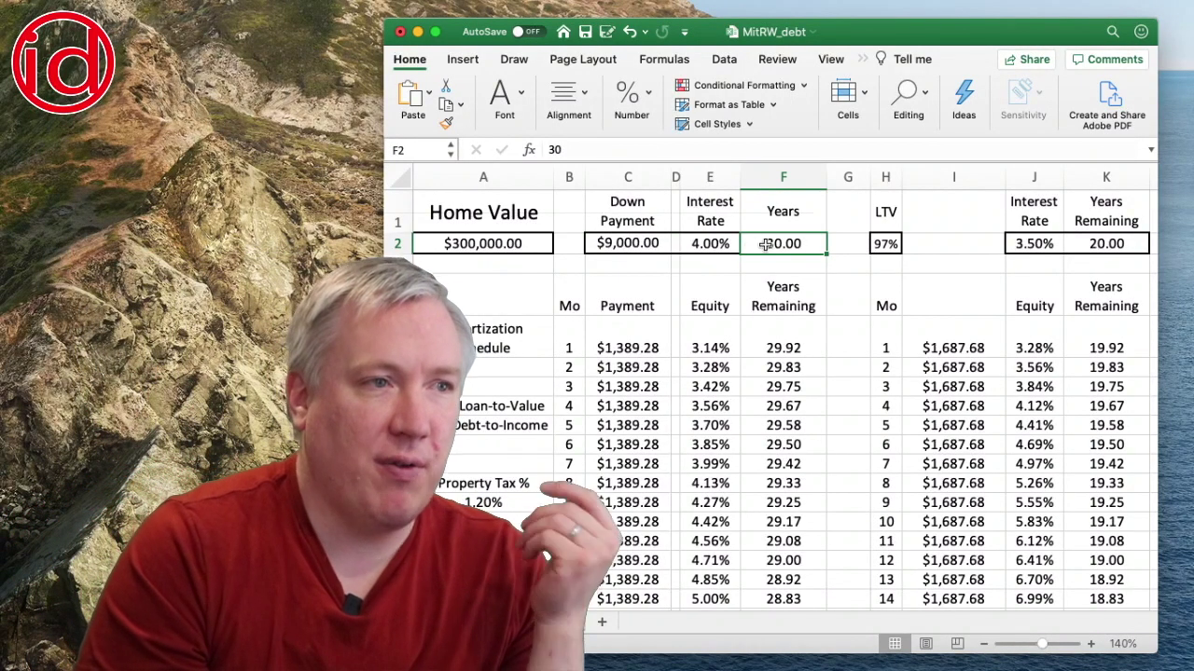
text(15)
key(Return)
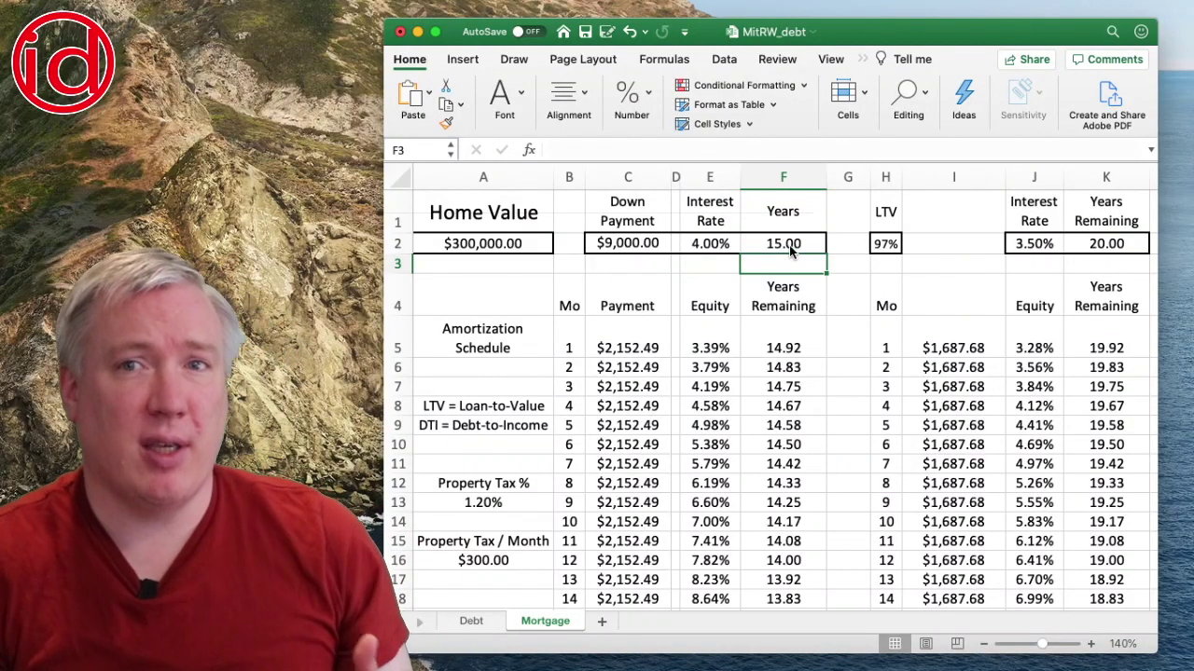
Set the first loan's interest rate in E2 to 3.5%.
click(713, 243)
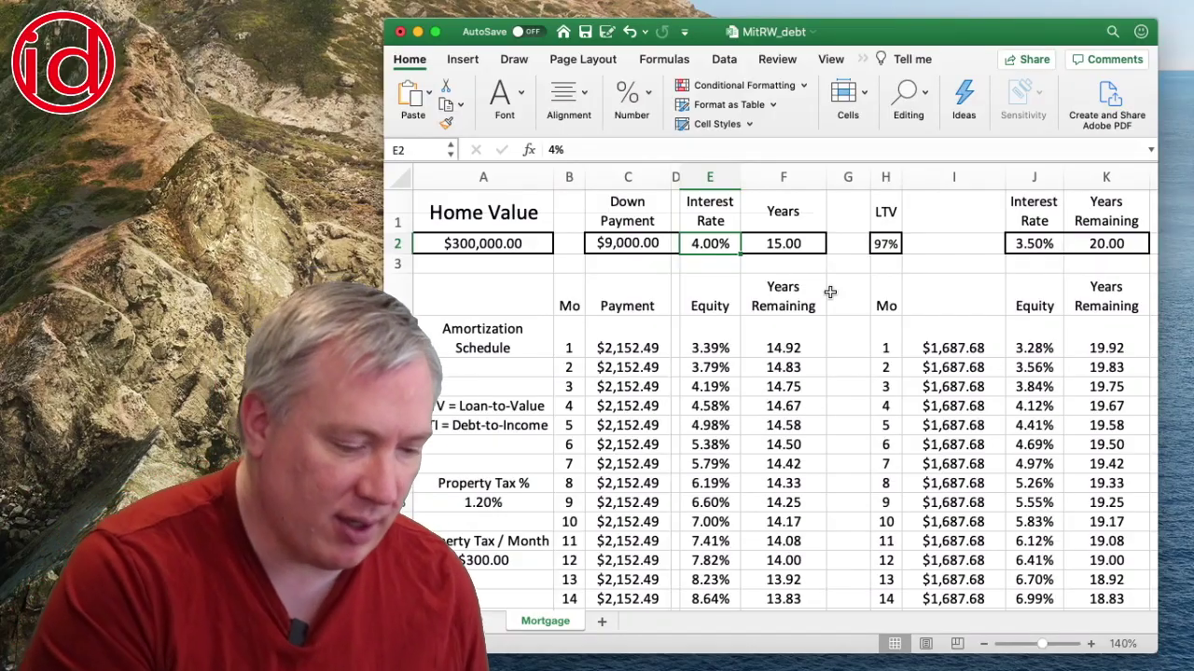
text(3.5)
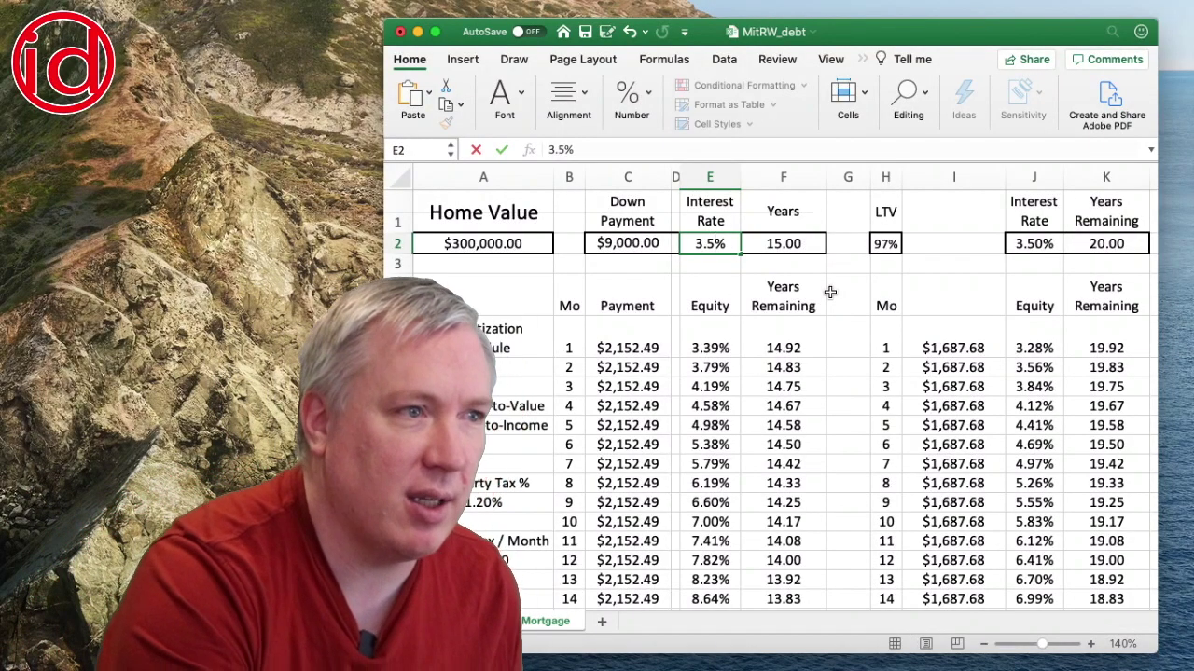
key(Return)
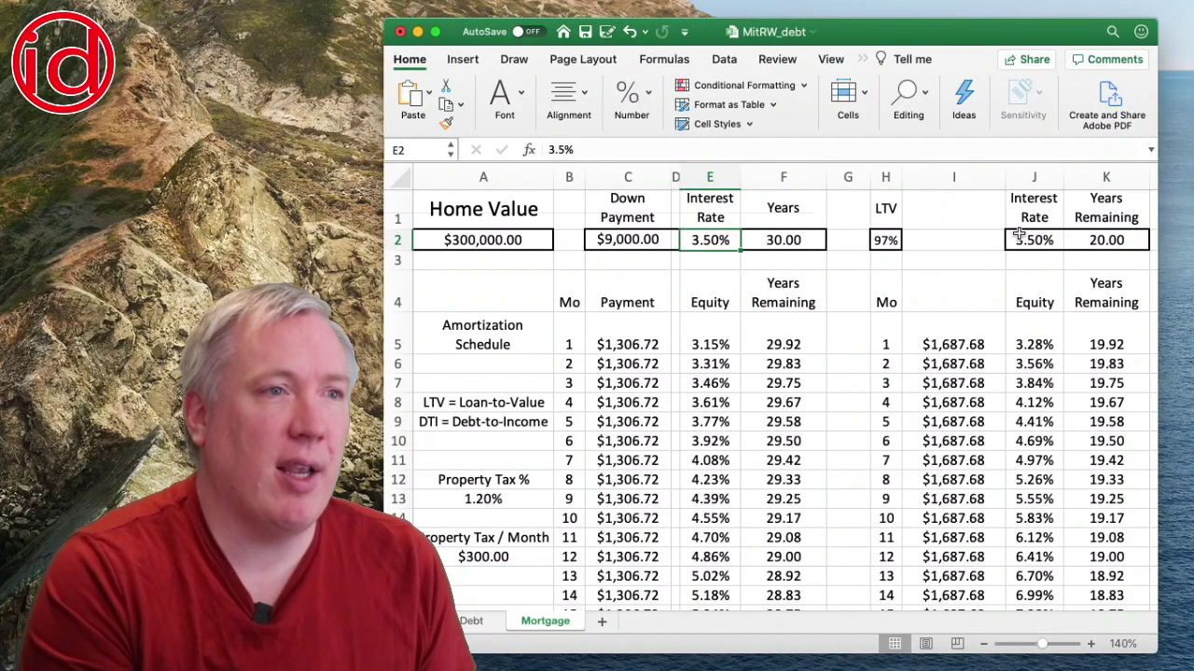
Examine the LTV formula in H2 and follow the 20-year amortization schedule to its payoff month in row 244.
click(886, 242)
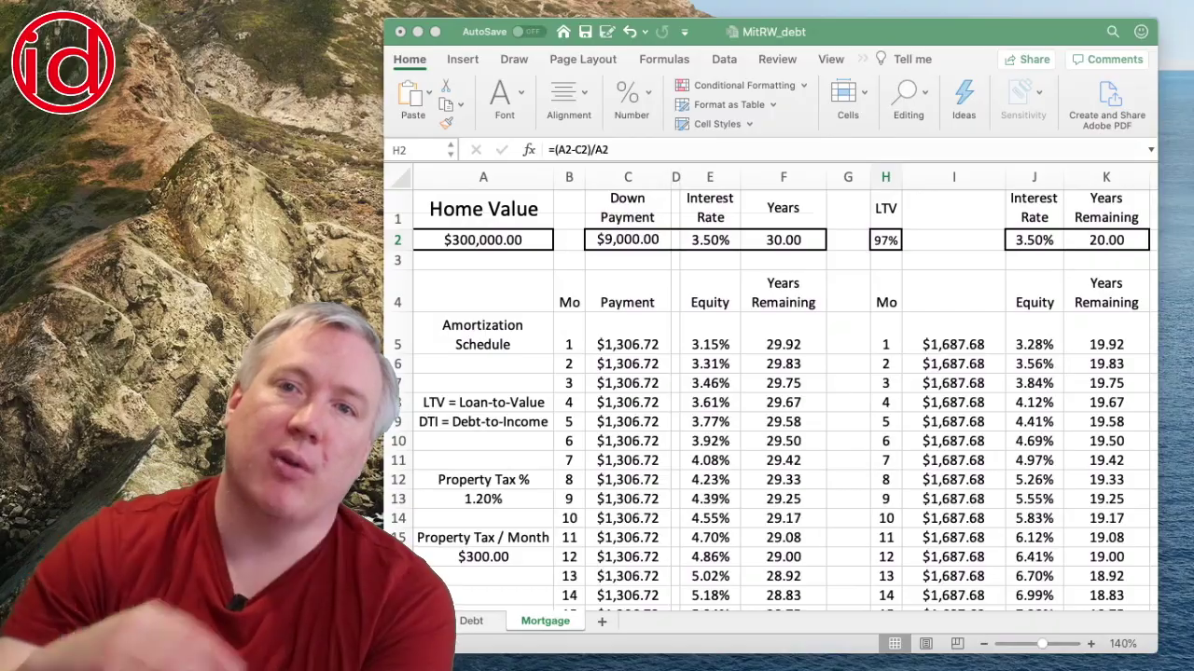
click(880, 34)
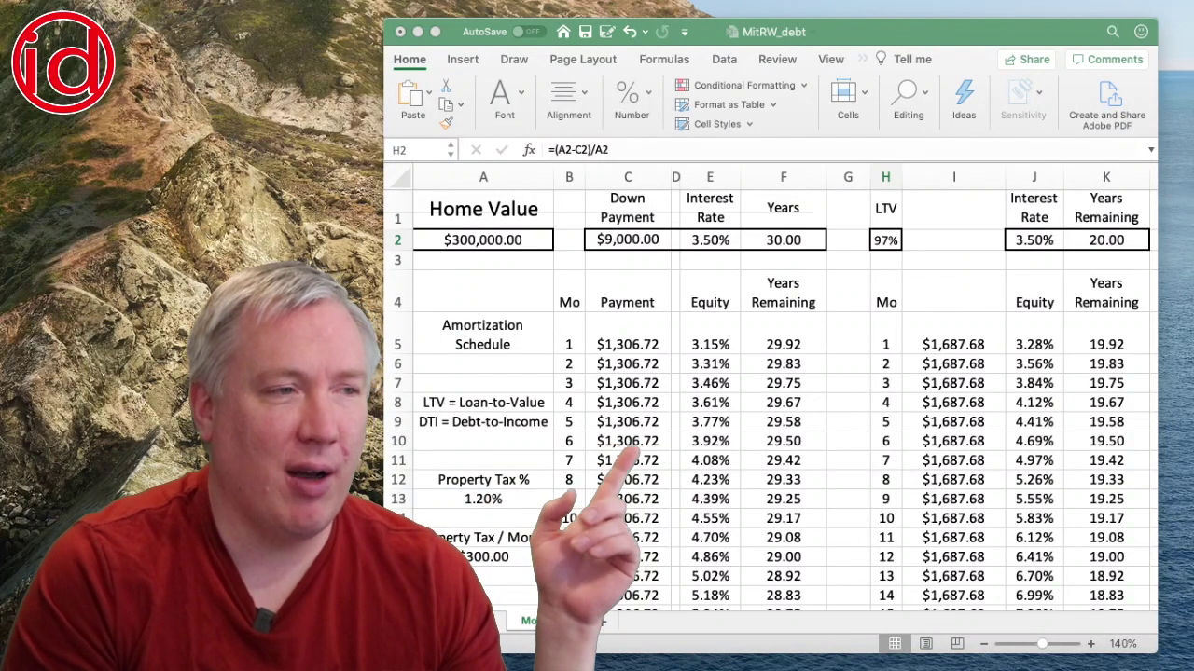
scroll(774, 401, down, 5)
scroll(774, 401, down, 20)
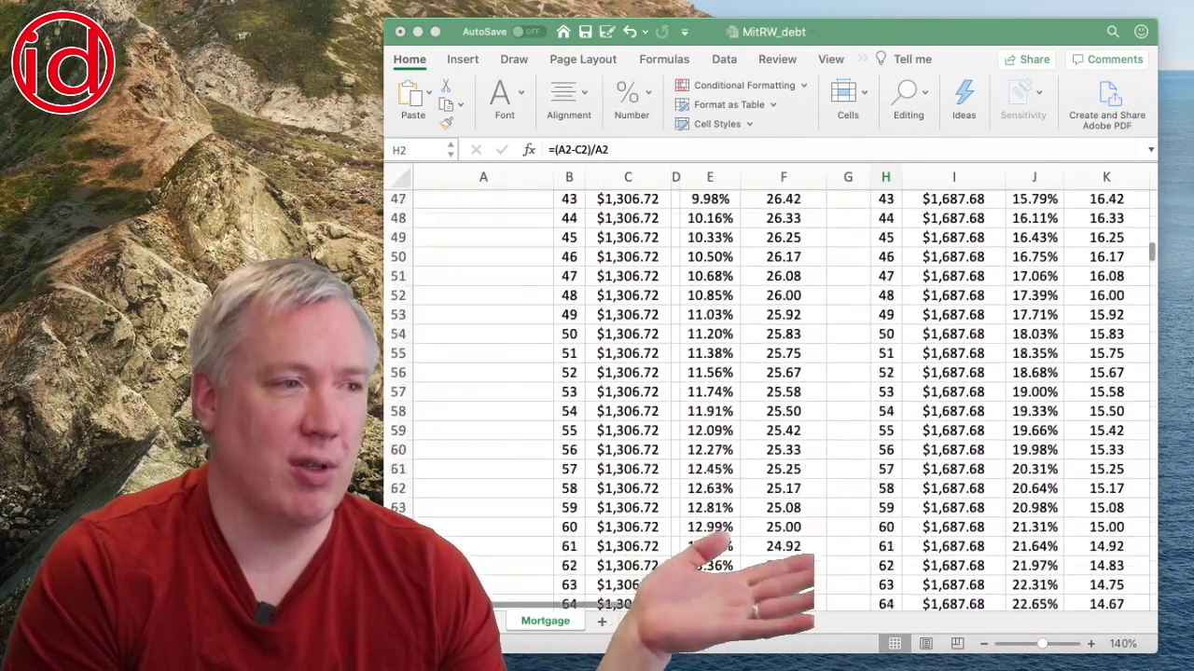
scroll(774, 401, down, 18)
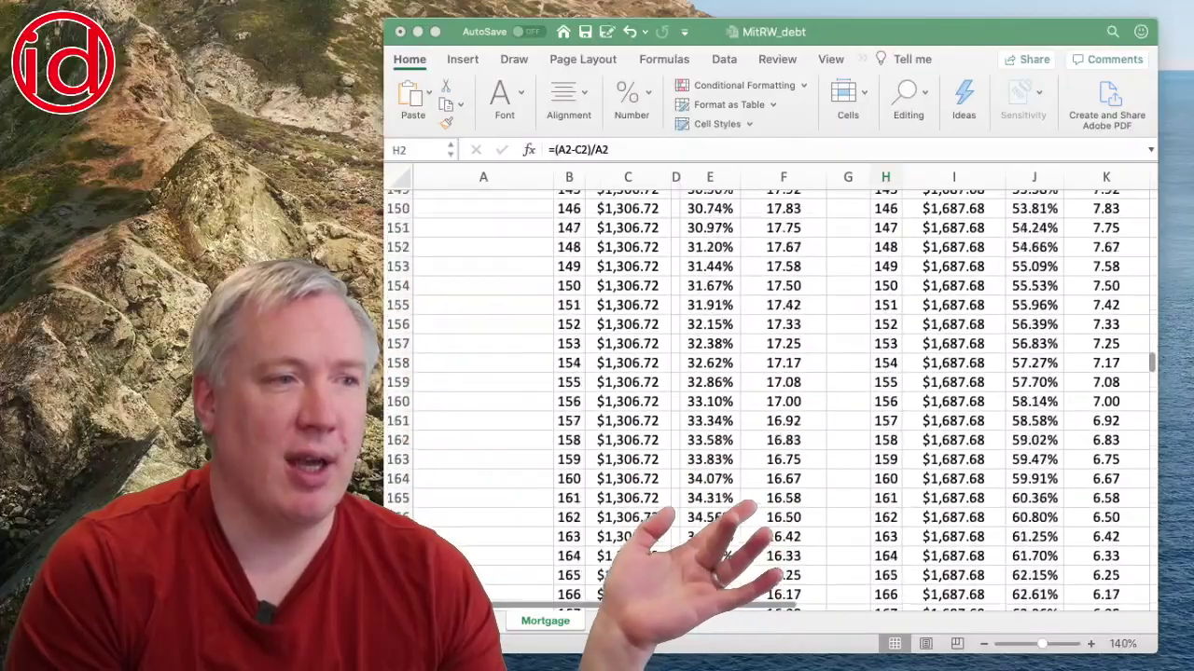
scroll(774, 401, down, 10)
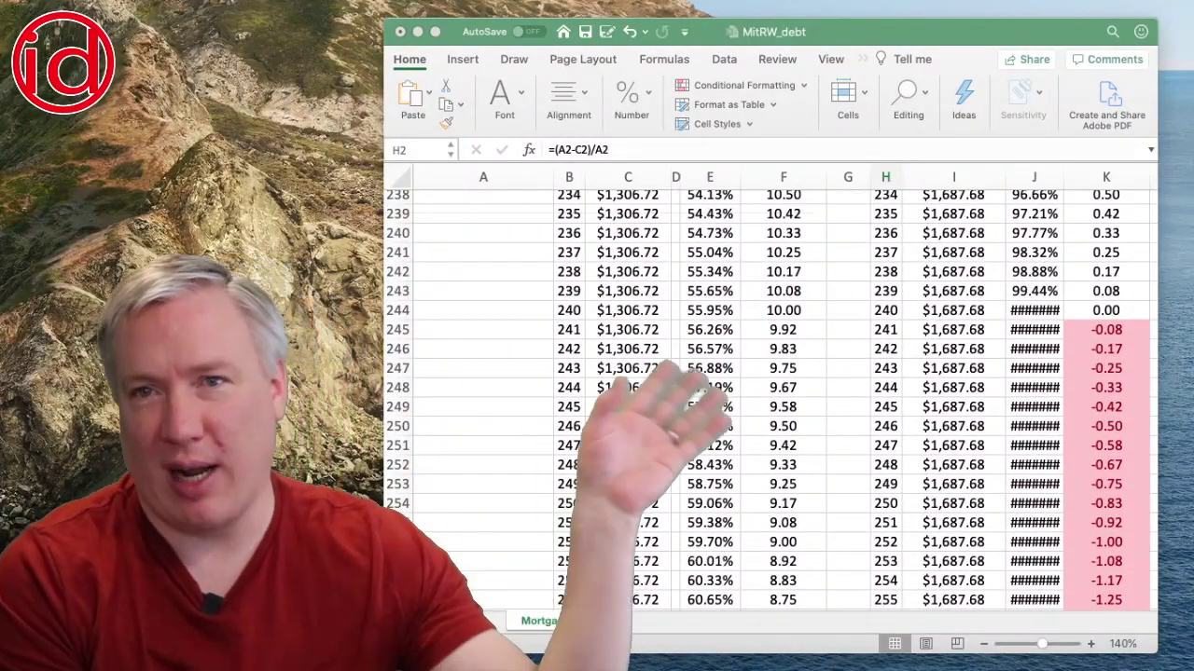
scroll(774, 401, down, 2)
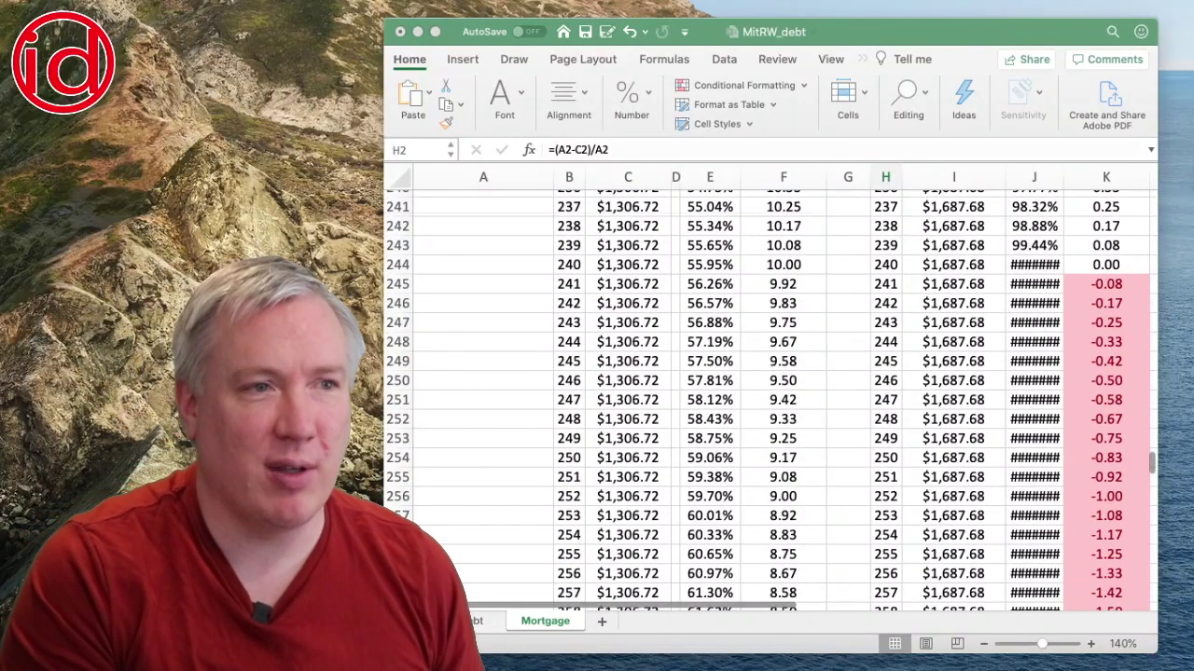
click(888, 266)
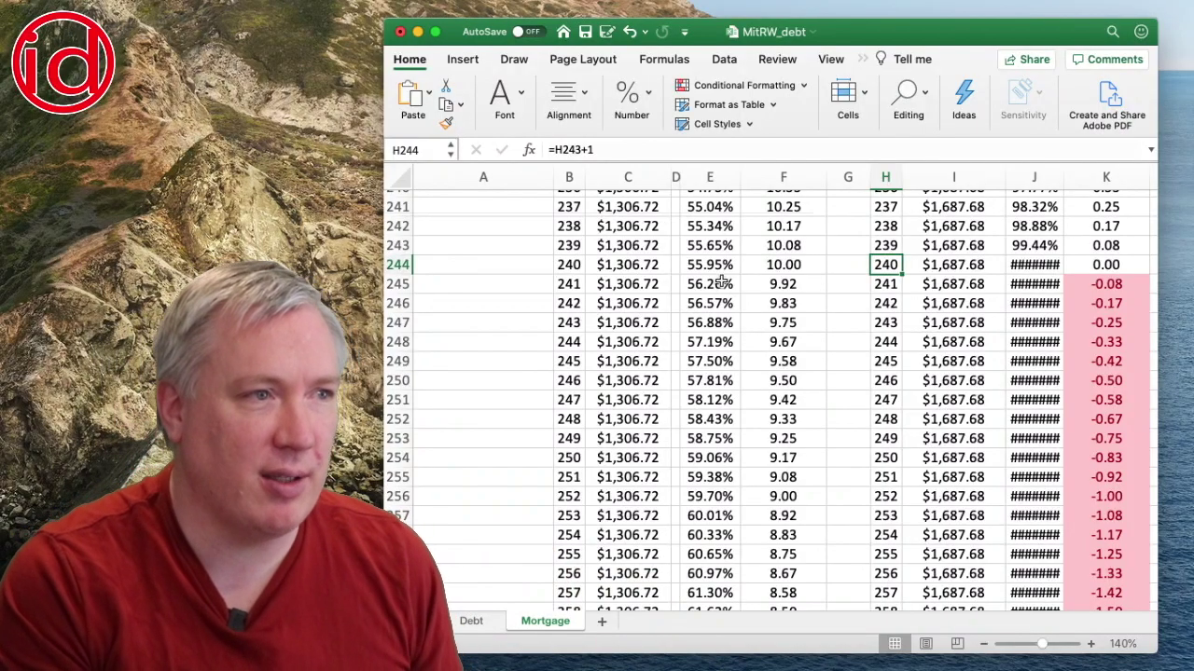
Follow the 30-year amortization schedule to its final years-remaining cell, F364.
scroll(784, 262, down, 20)
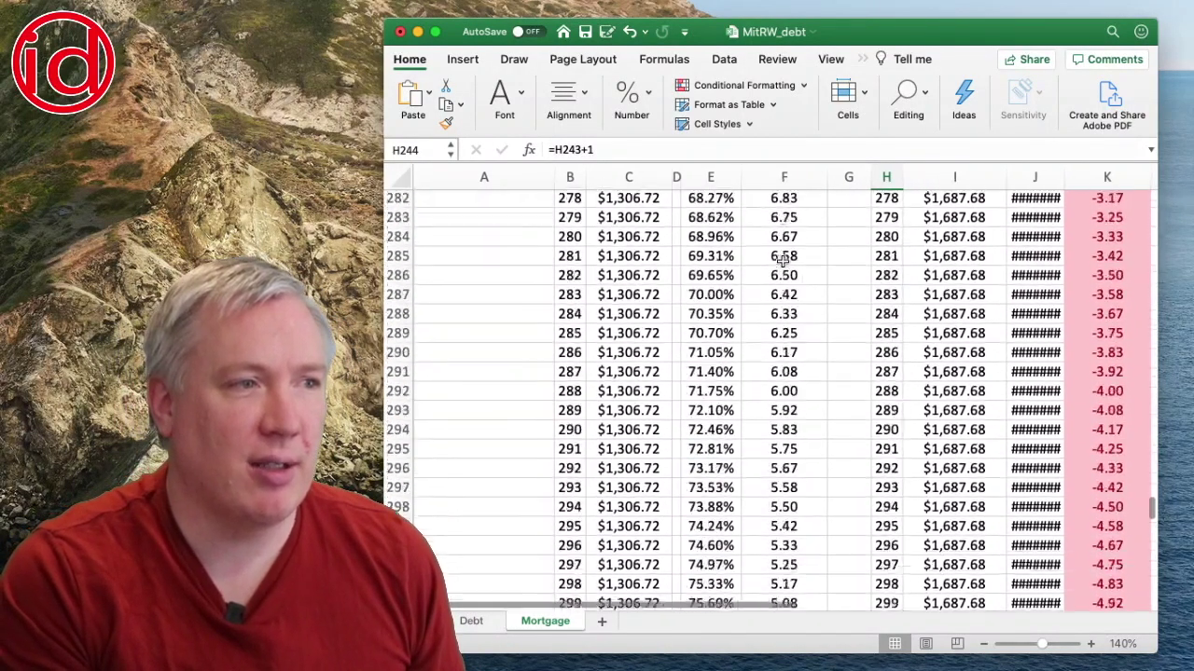
scroll(784, 262, down, 19)
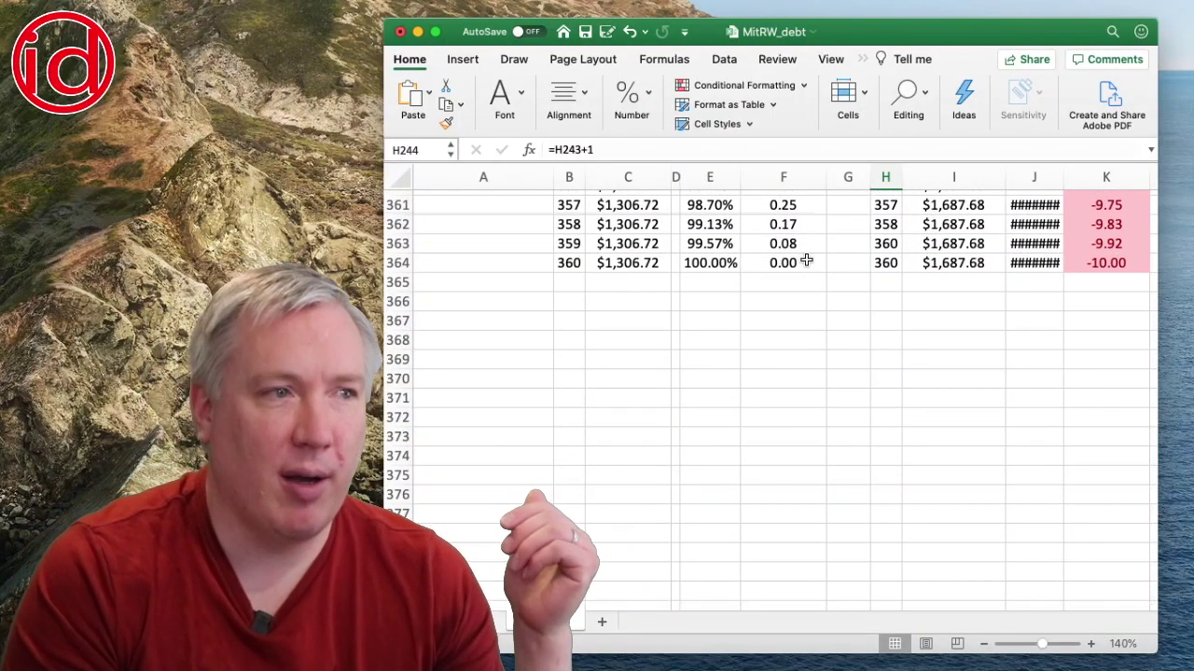
click(803, 263)
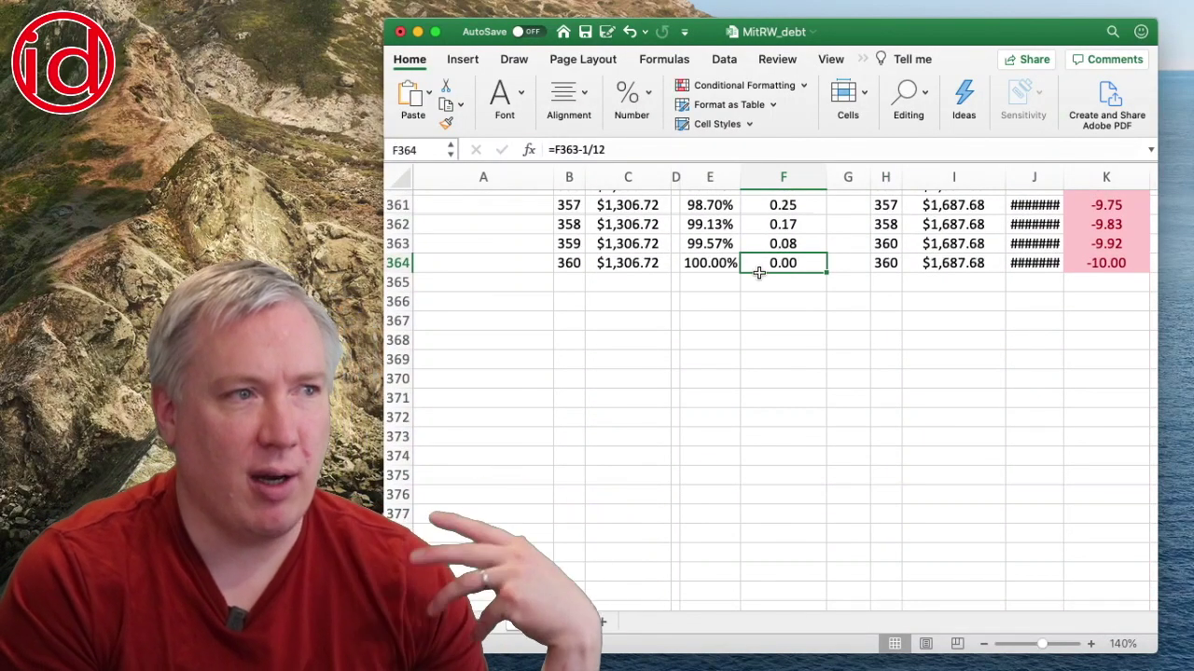
Compare the first monthly payments of the 30-year and 20-year loans in C5 and I5.
scroll(709, 354, up, 20)
click(631, 348)
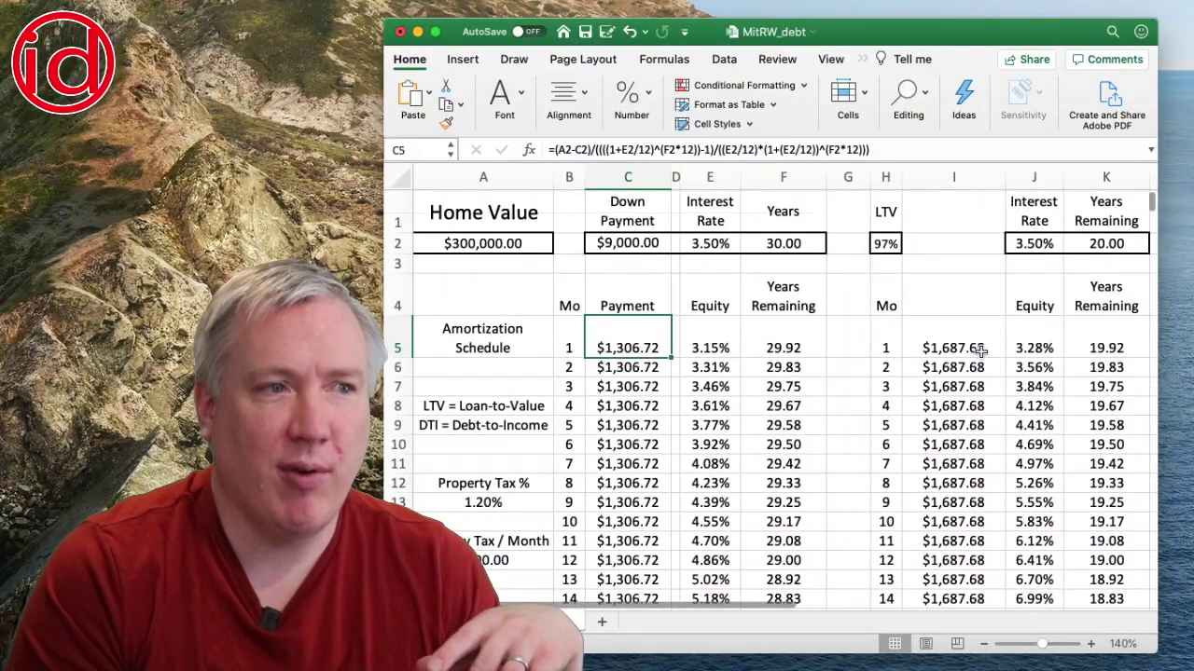
click(926, 348)
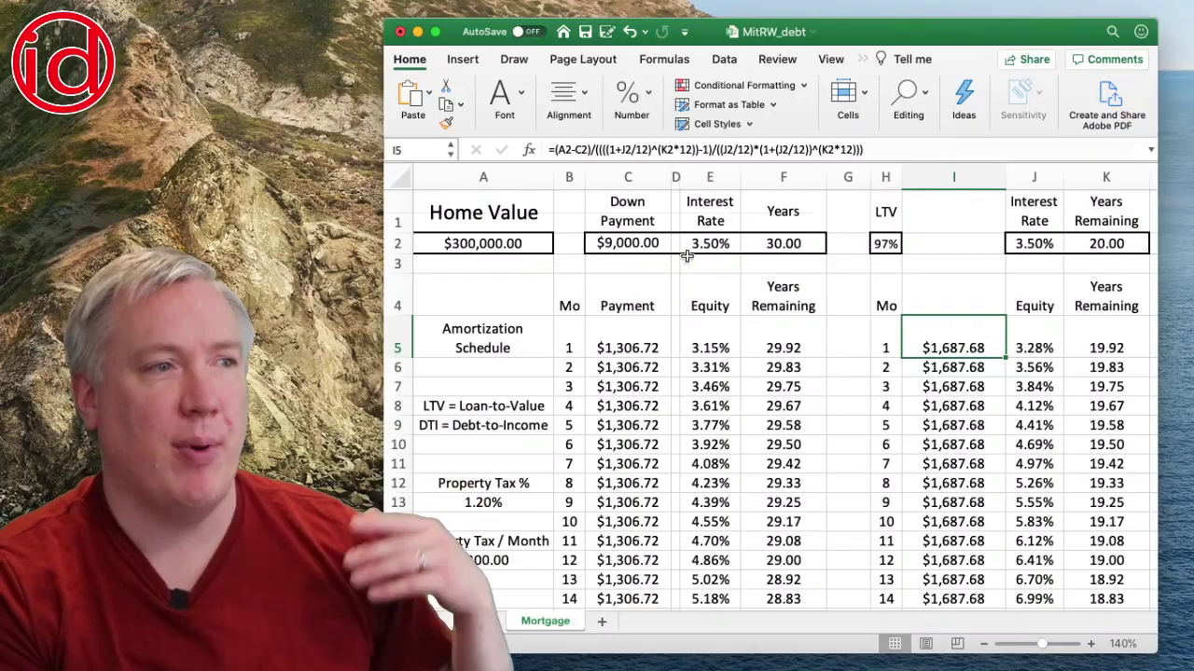
Review the home value, down payment, interest rate and years inputs, plus the first payment and equity formulas in C5 and E5.
click(723, 244)
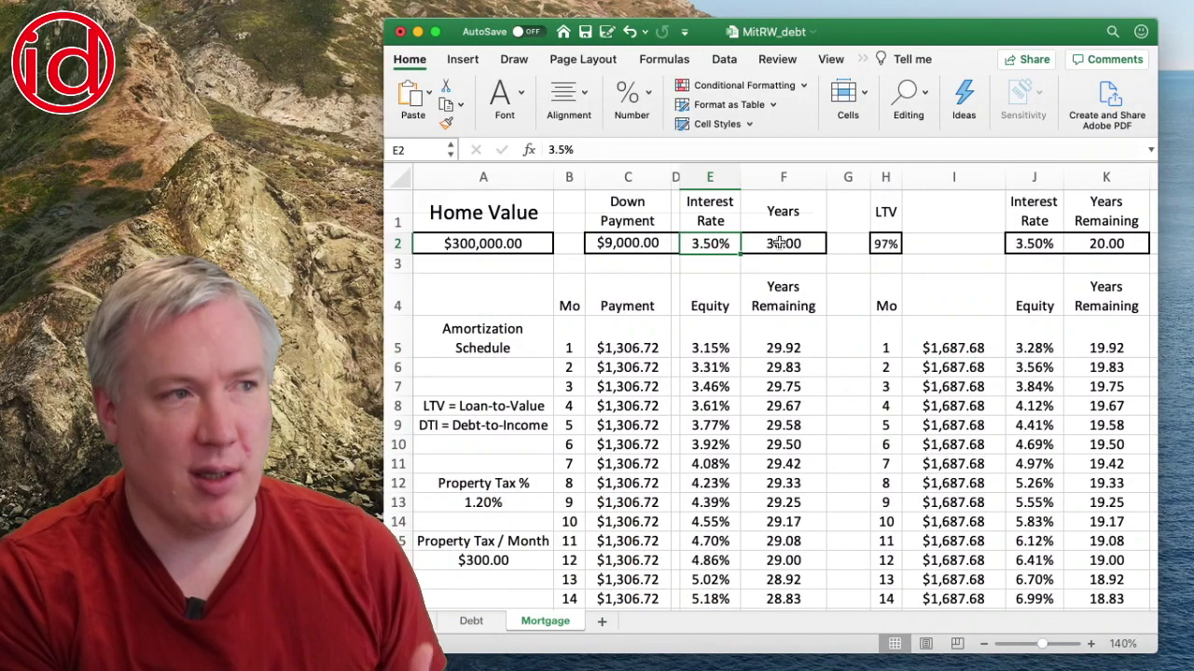
click(781, 243)
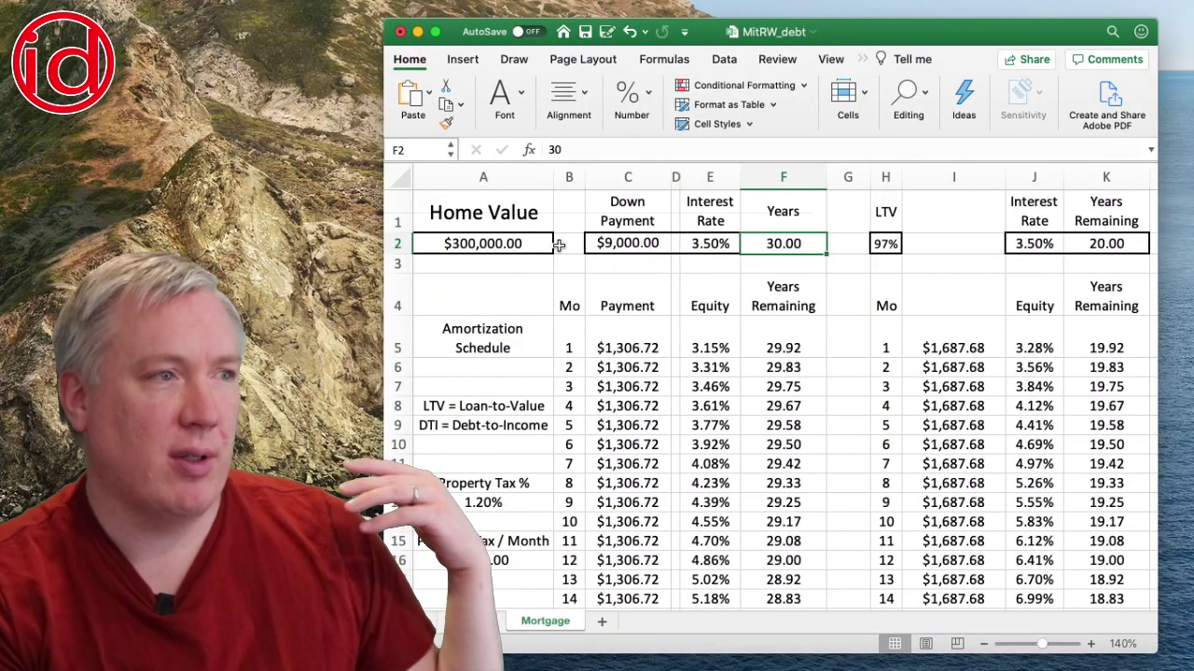
click(504, 243)
click(621, 245)
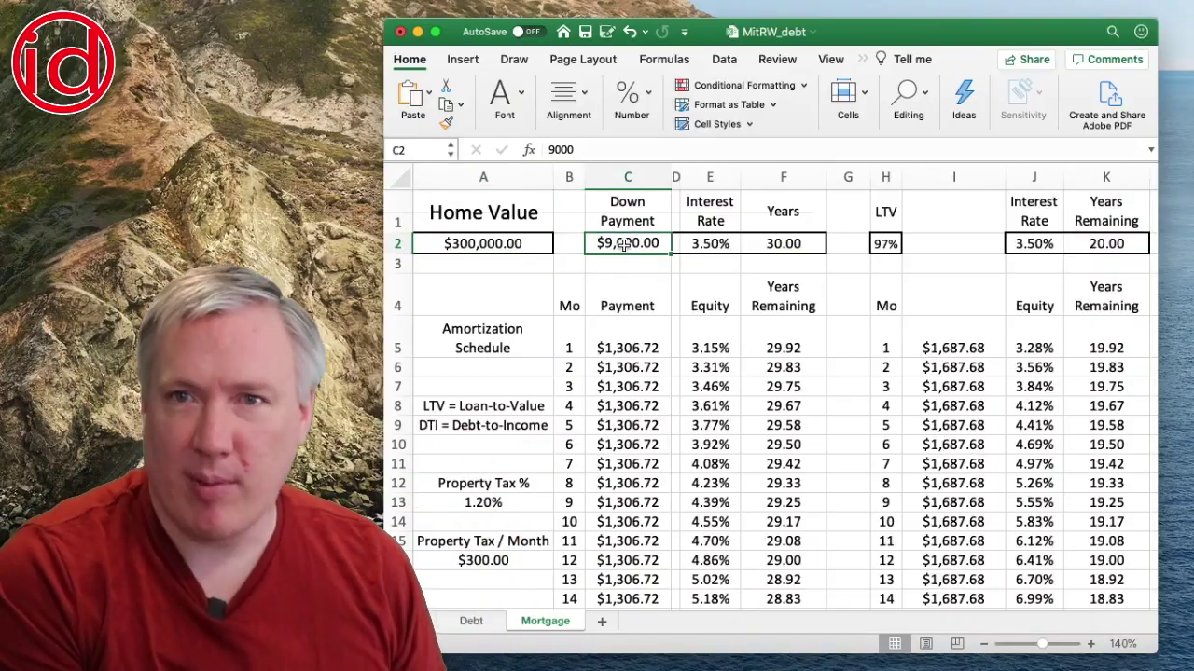
click(637, 348)
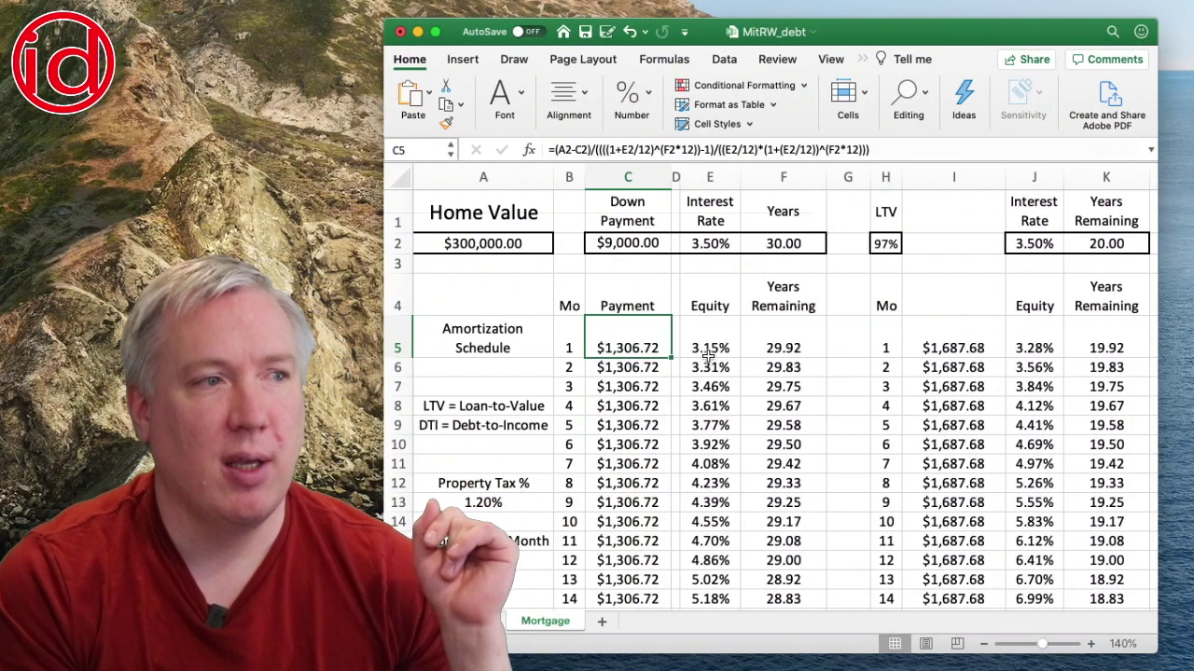
click(710, 348)
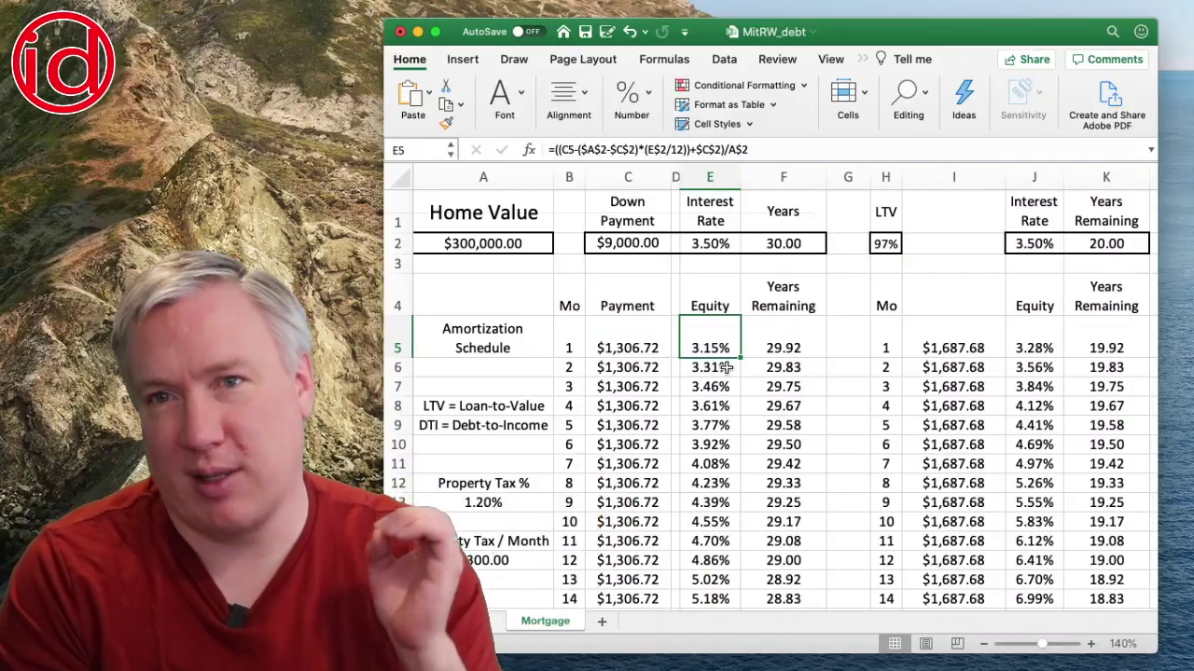
Examine how the equity column grows through the final months of the 30-year schedule, inspecting the formula in E363.
scroll(700, 345, down, 20)
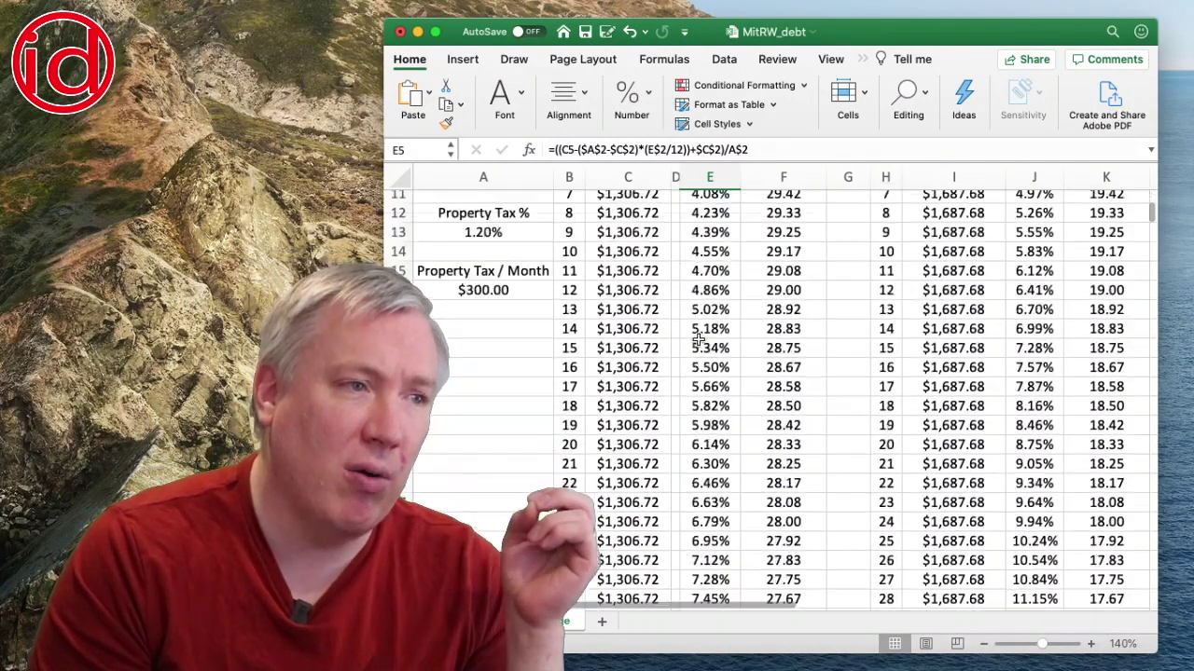
scroll(700, 340, down, 20)
scroll(695, 373, up, 6)
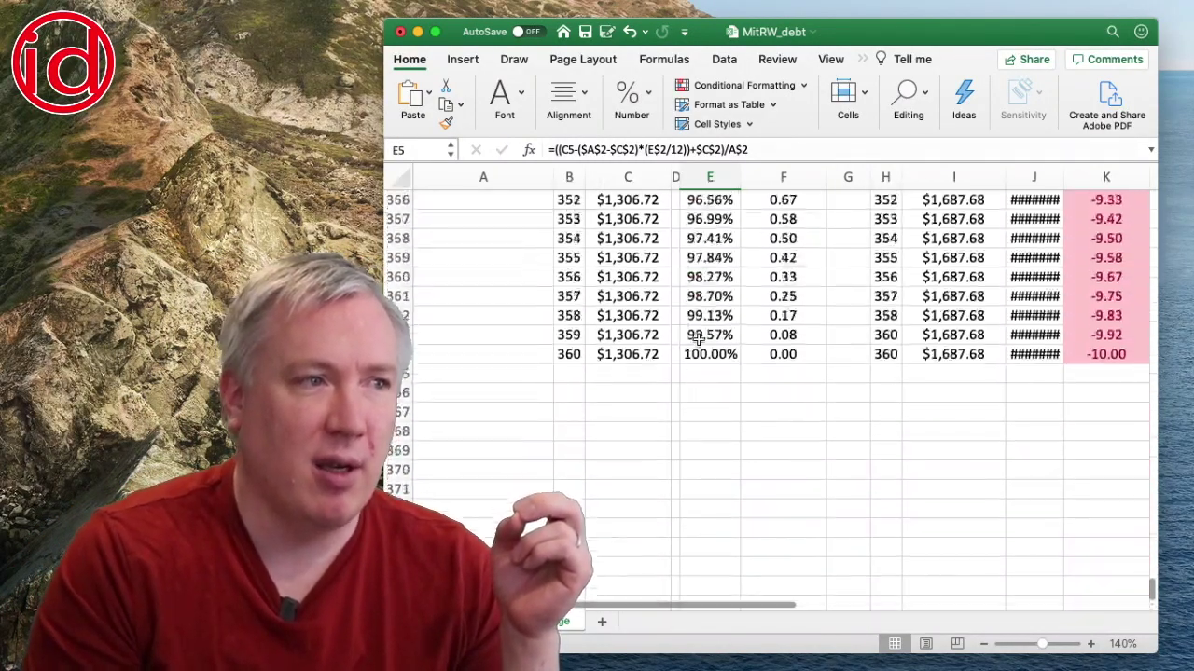
click(692, 403)
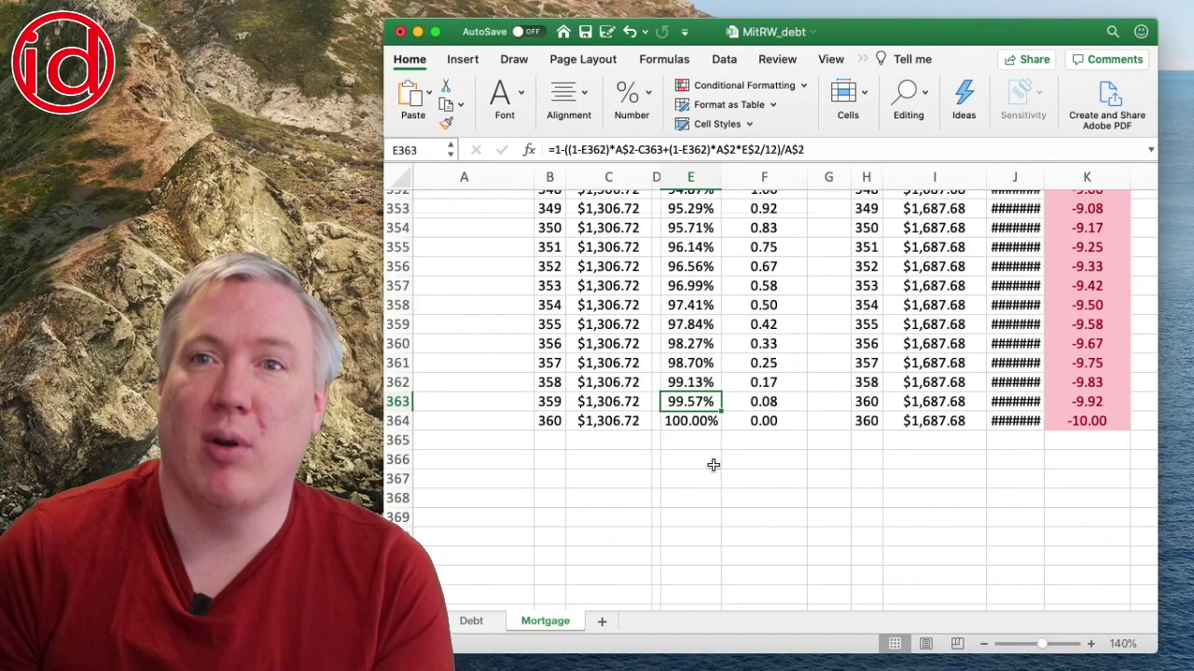
Set the first loan's term in F2 to 29 years.
scroll(713, 465, up, 20)
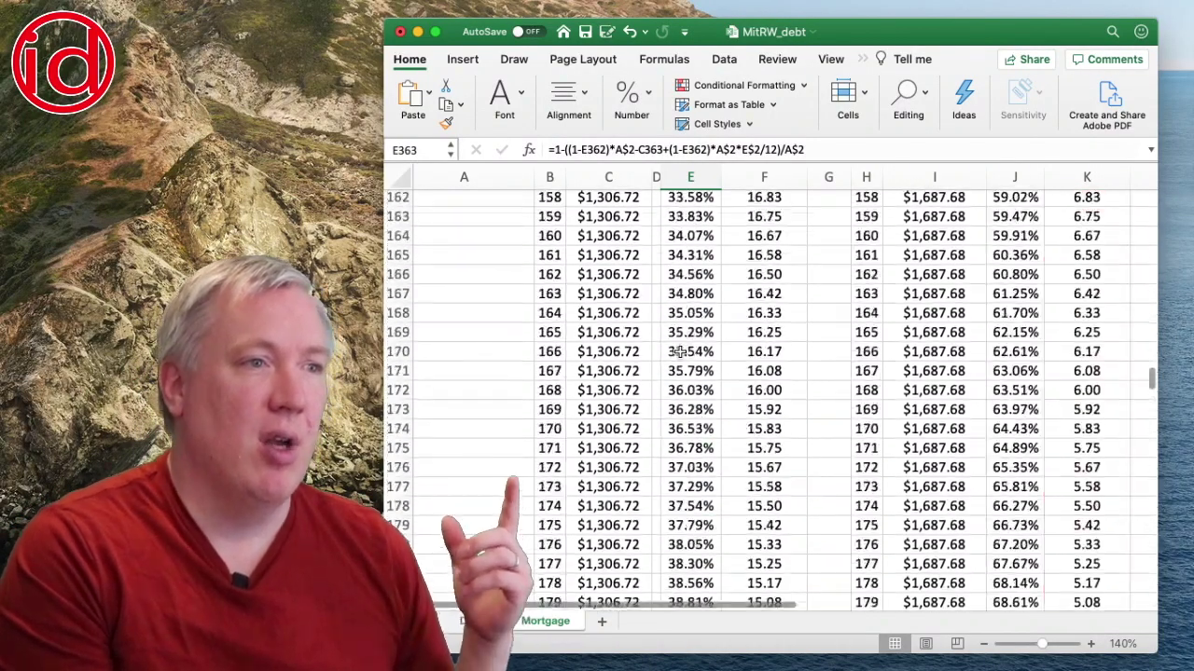
scroll(679, 351, up, 20)
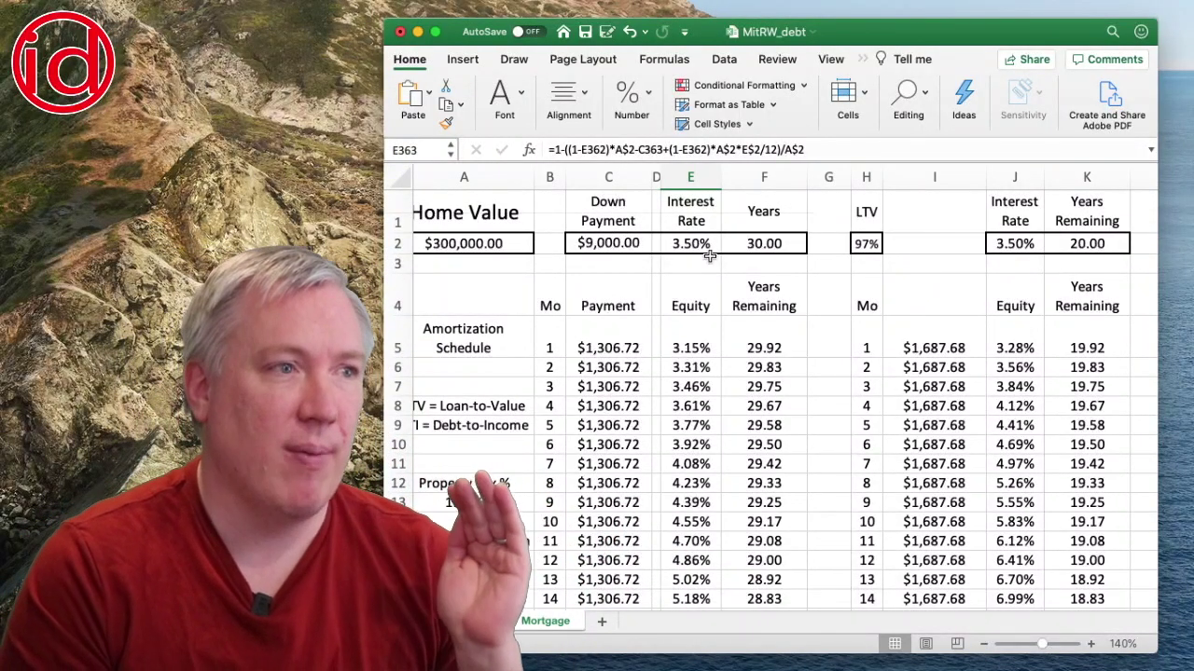
click(751, 241)
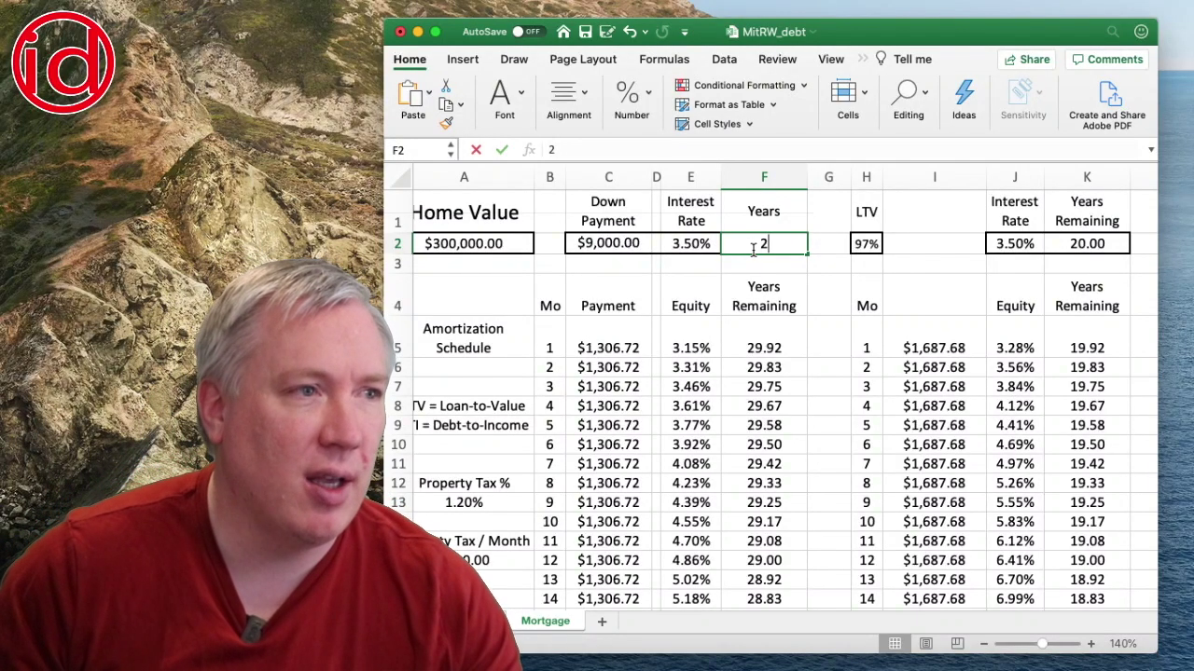
key(Return)
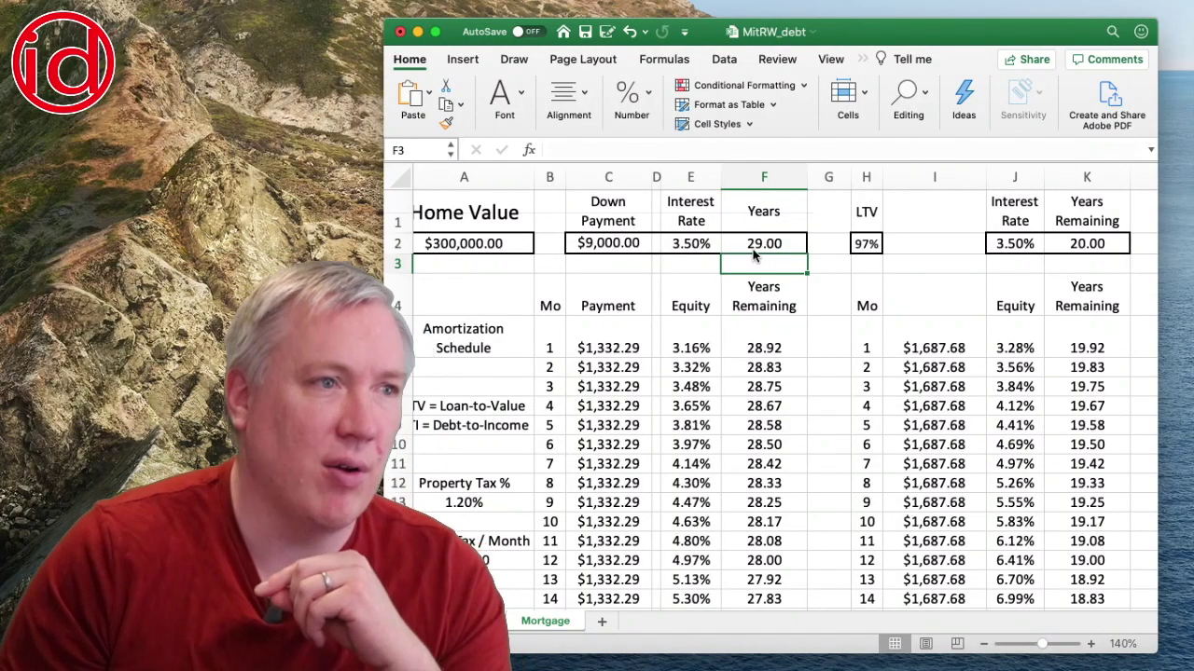
Set the first loan's term in F2 to 25 years.
click(756, 244)
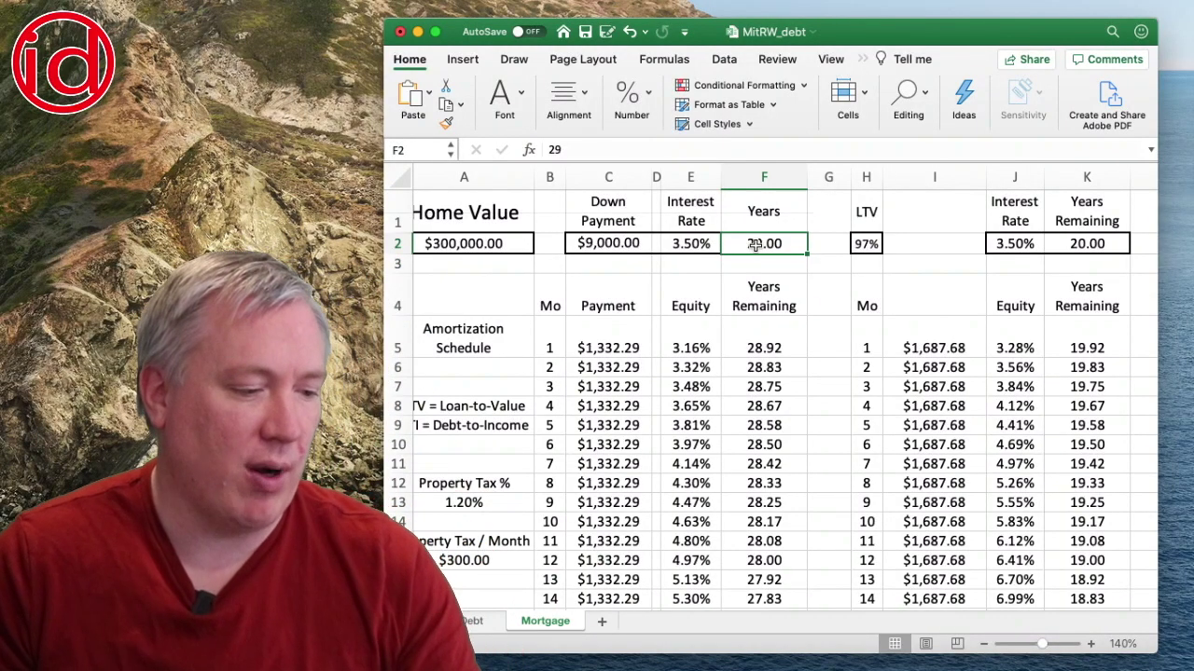
text(25)
key(Return)
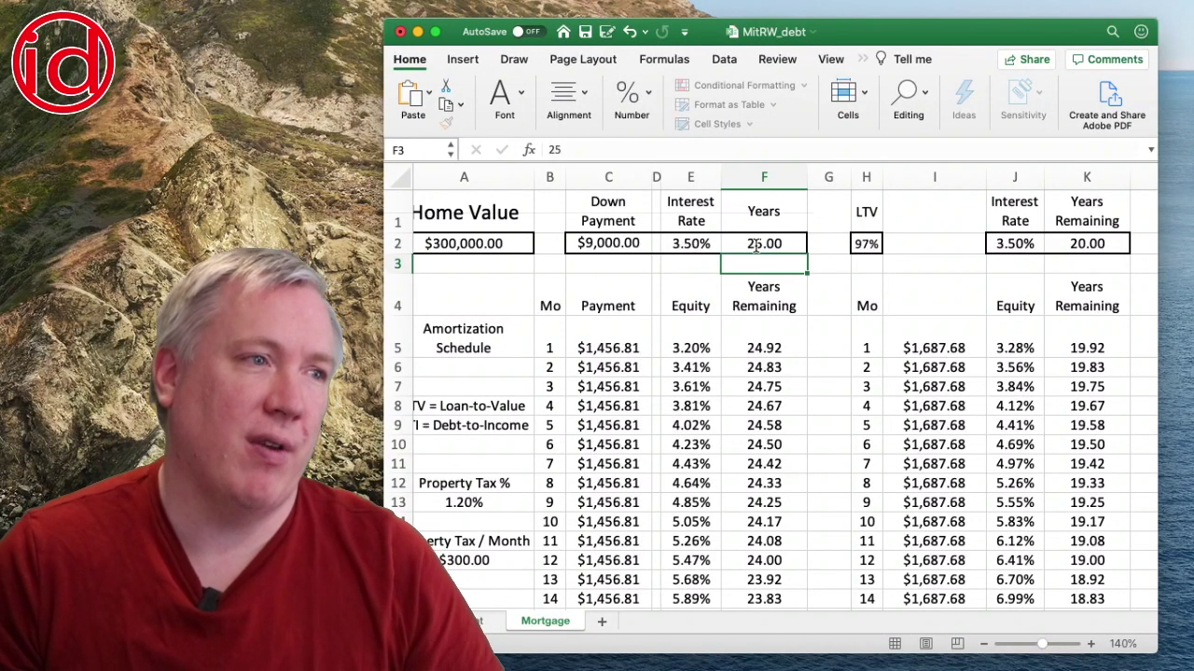
Set the first loan's term in F2 to 30 years.
click(756, 245)
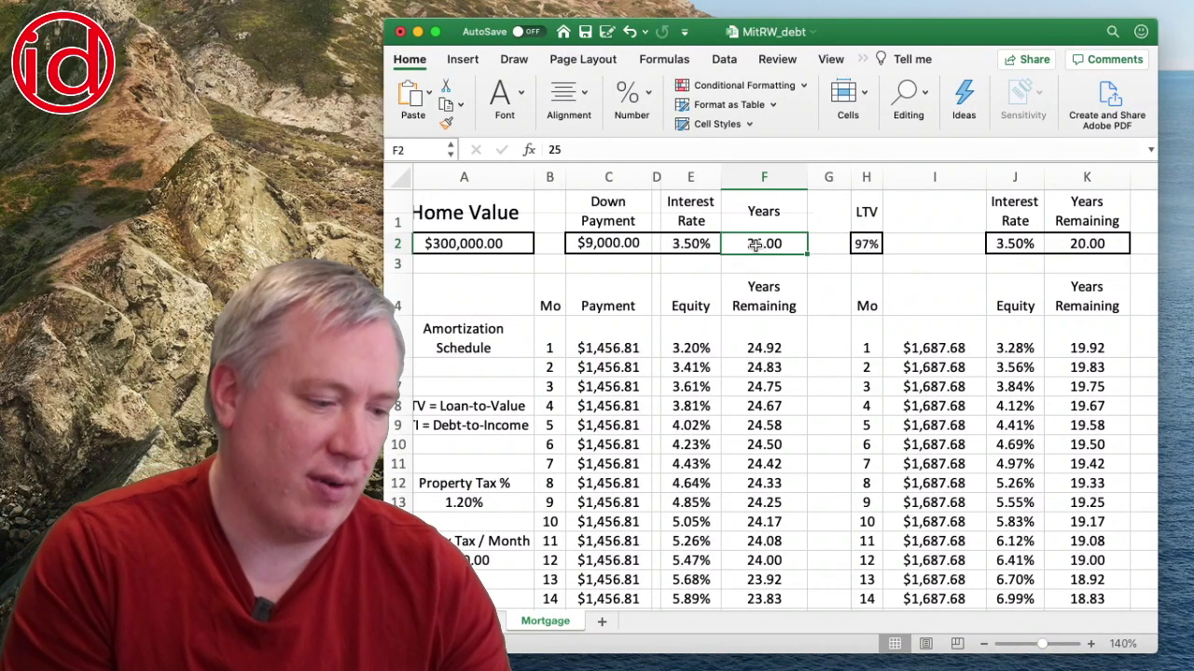
text(30)
key(Return)
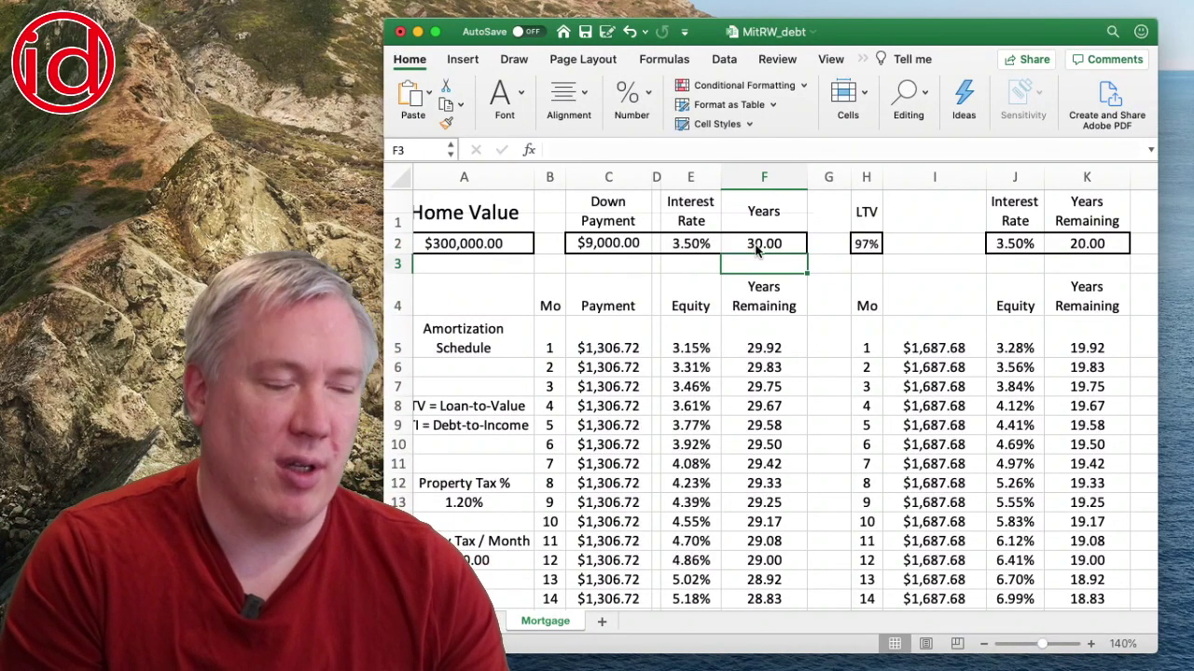
Change the first loan's term in F2 to 25 years for comparison, and restore it to 30 years.
double_click(756, 244)
text(25)
key(Return)
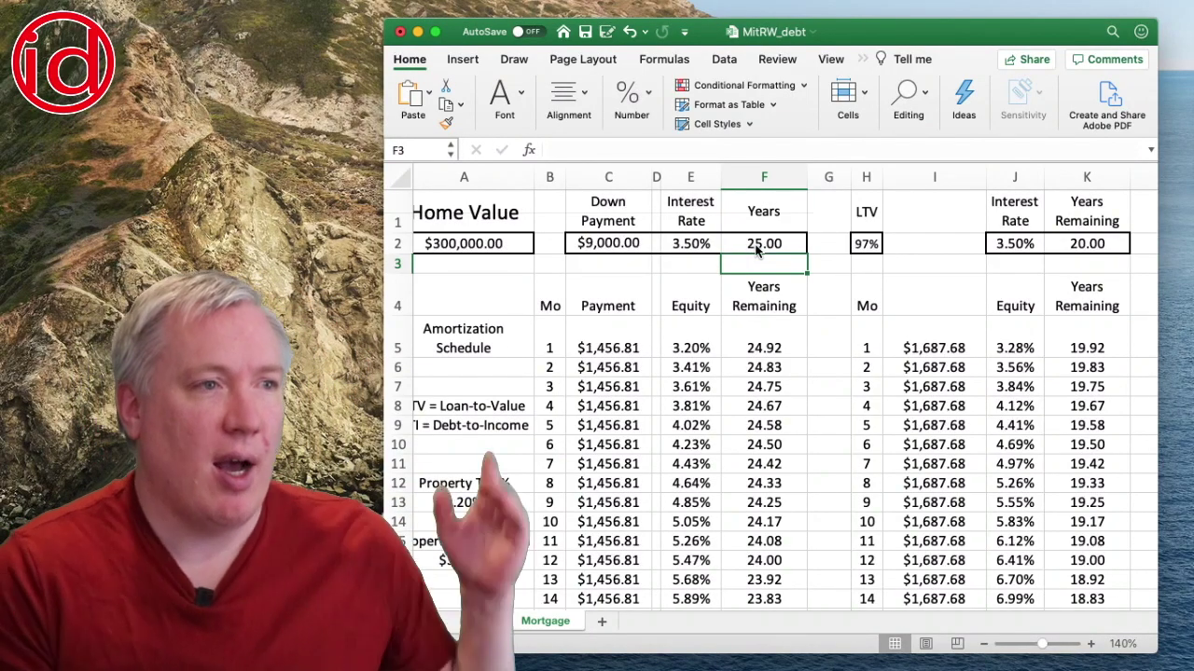
click(757, 246)
text(3)
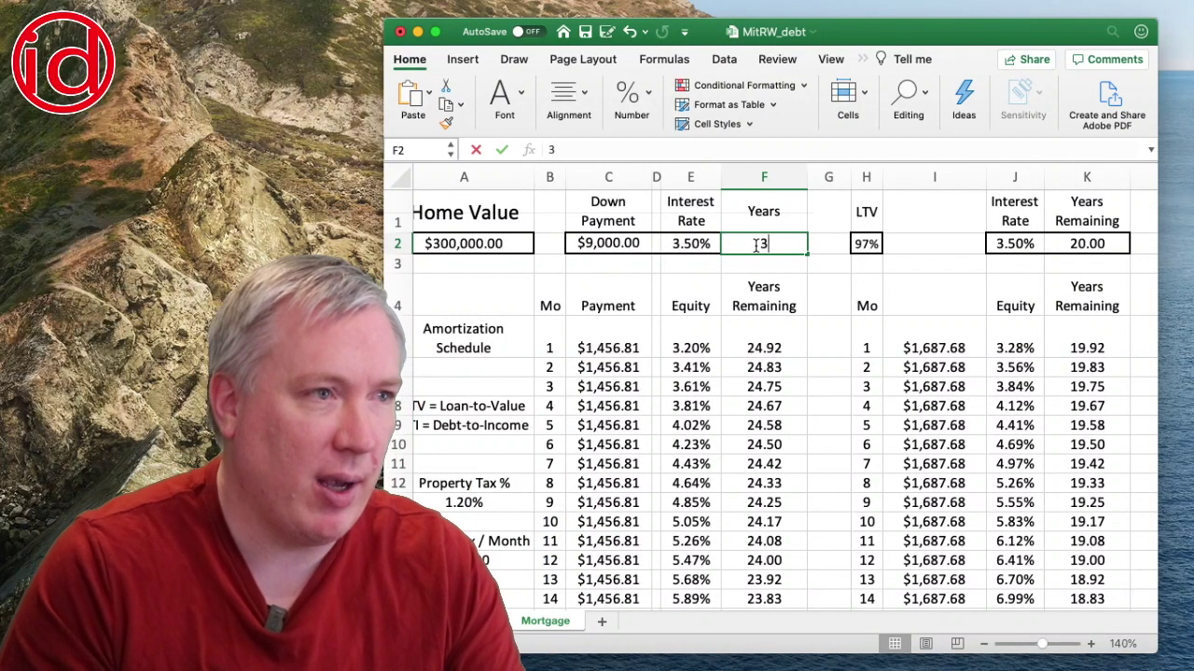
text(0)
key(Return)
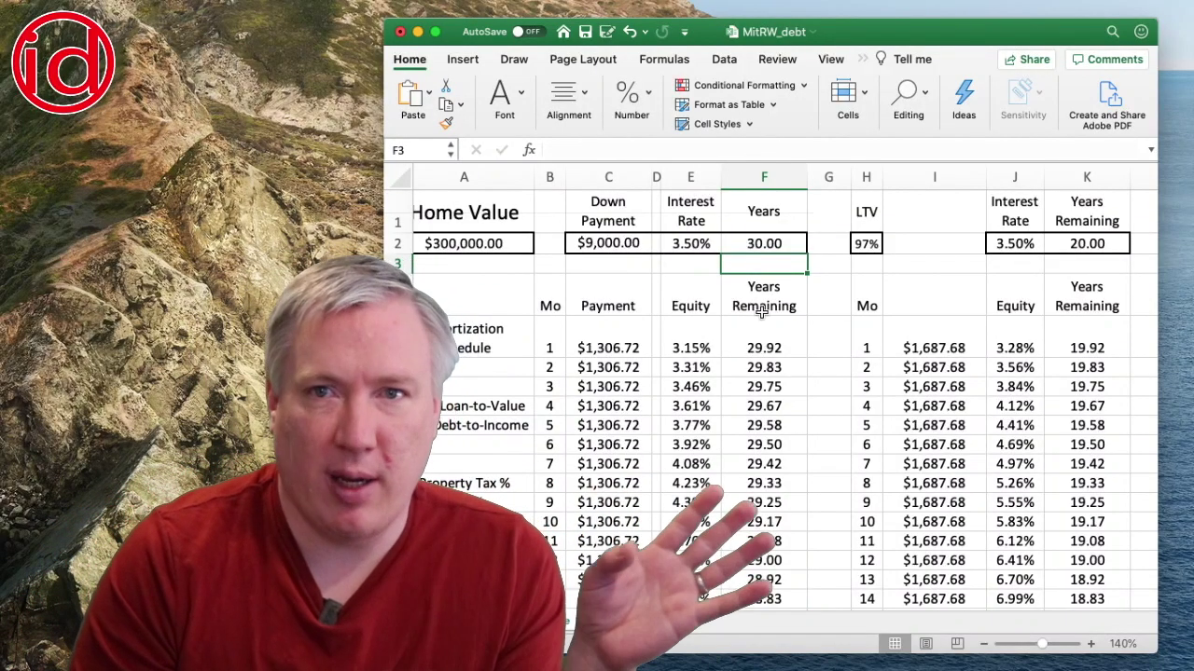
Examine how equity builds on the 30-year loan up to month 60, selecting the equity cell E64.
scroll(727, 392, down, 3)
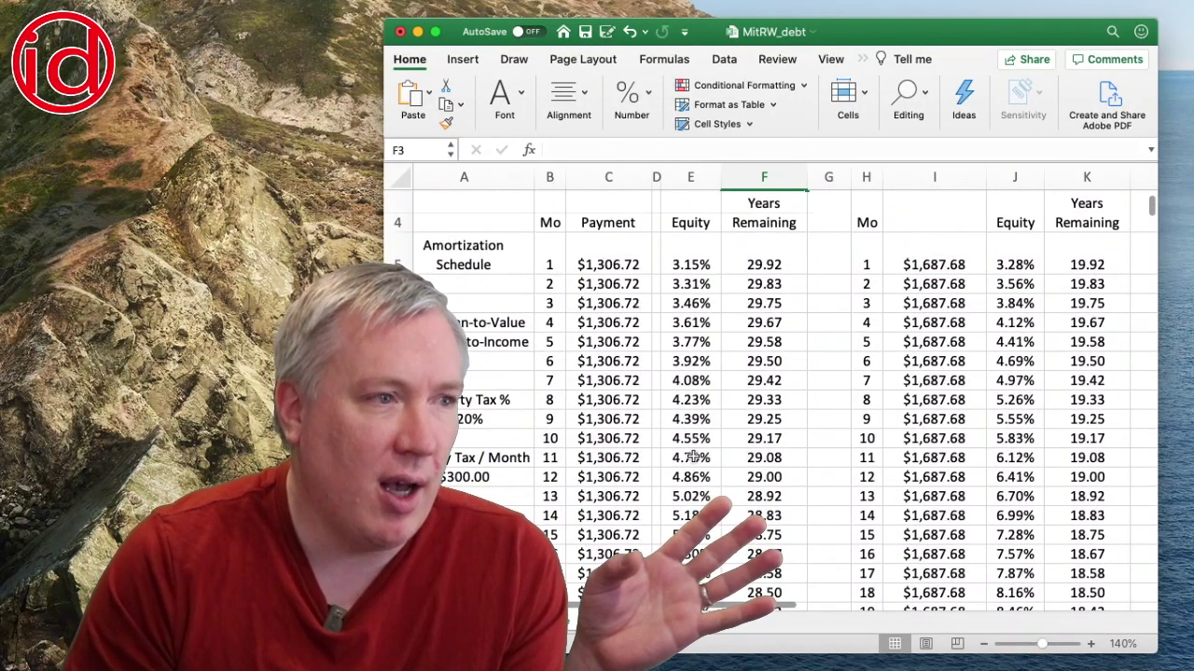
scroll(700, 462, down, 10)
scroll(697, 446, down, 8)
scroll(698, 446, down, 6)
click(697, 557)
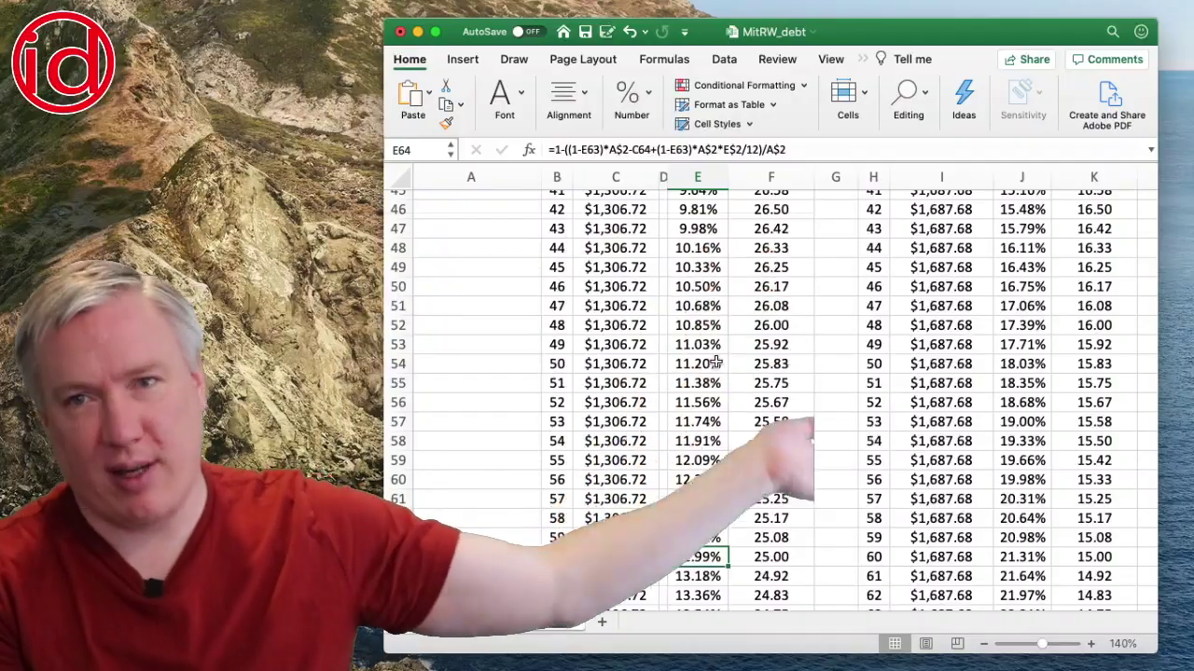
Switch the first loan's term in F2 from 30 to 25 years to compare its equity growth.
scroll(714, 362, up, 18)
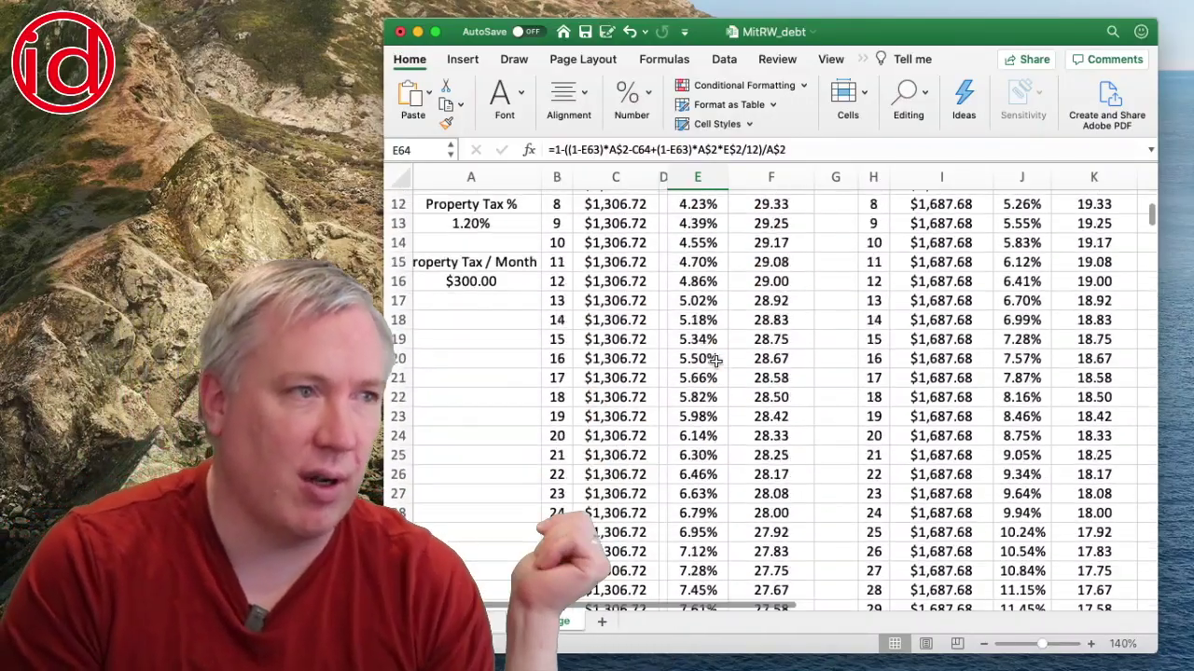
double_click(796, 244)
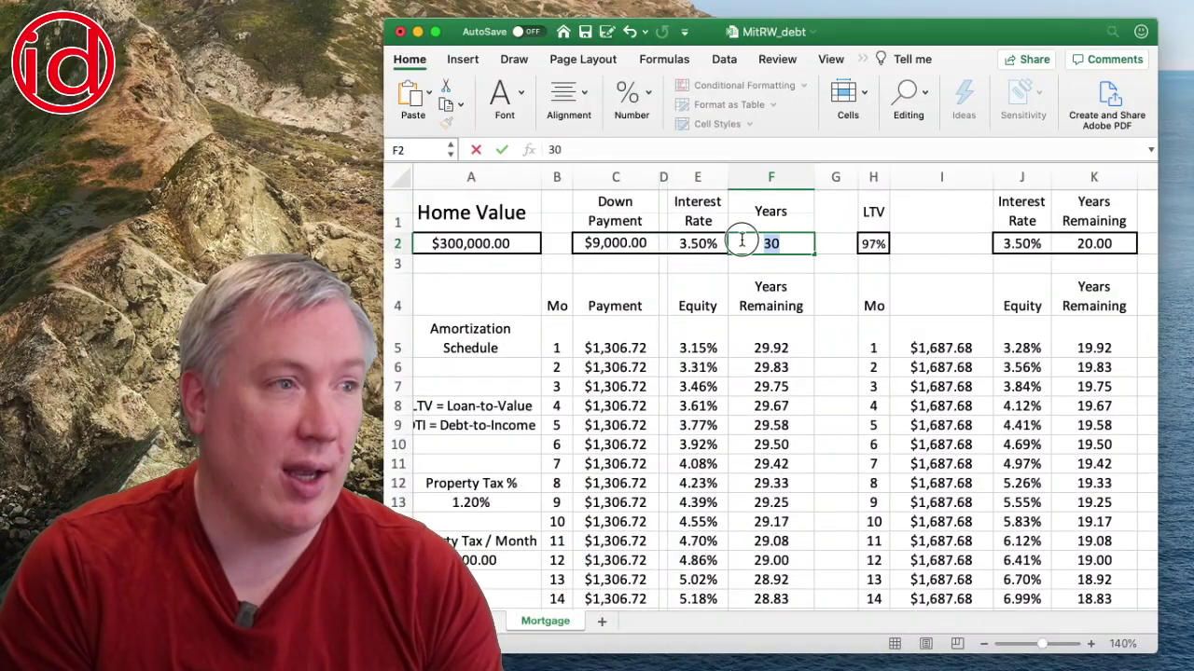
text(25)
key(Return)
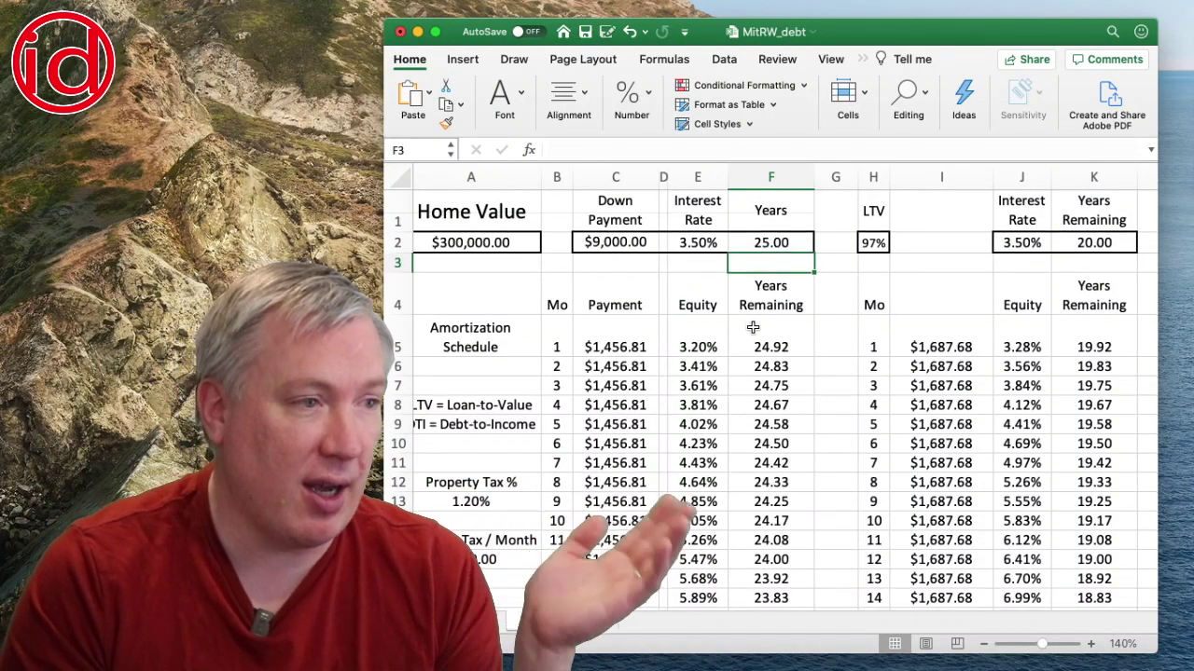
Check the 25-year loan's equity at month 60 in E64.
scroll(746, 326, down, 15)
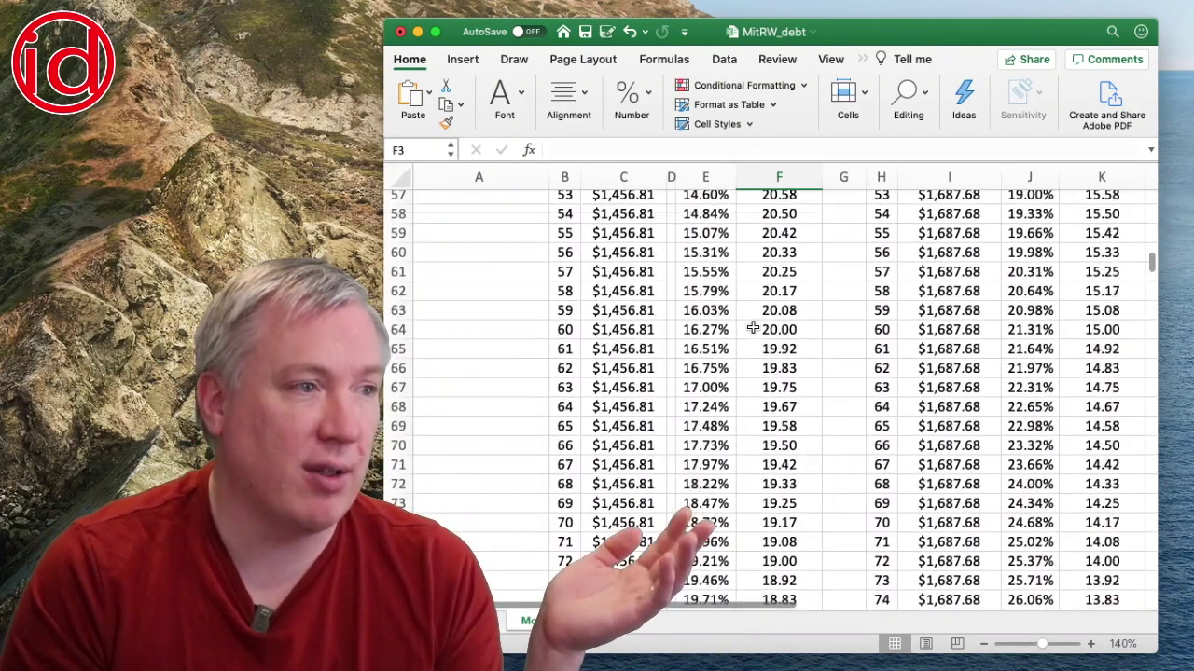
click(706, 350)
click(716, 331)
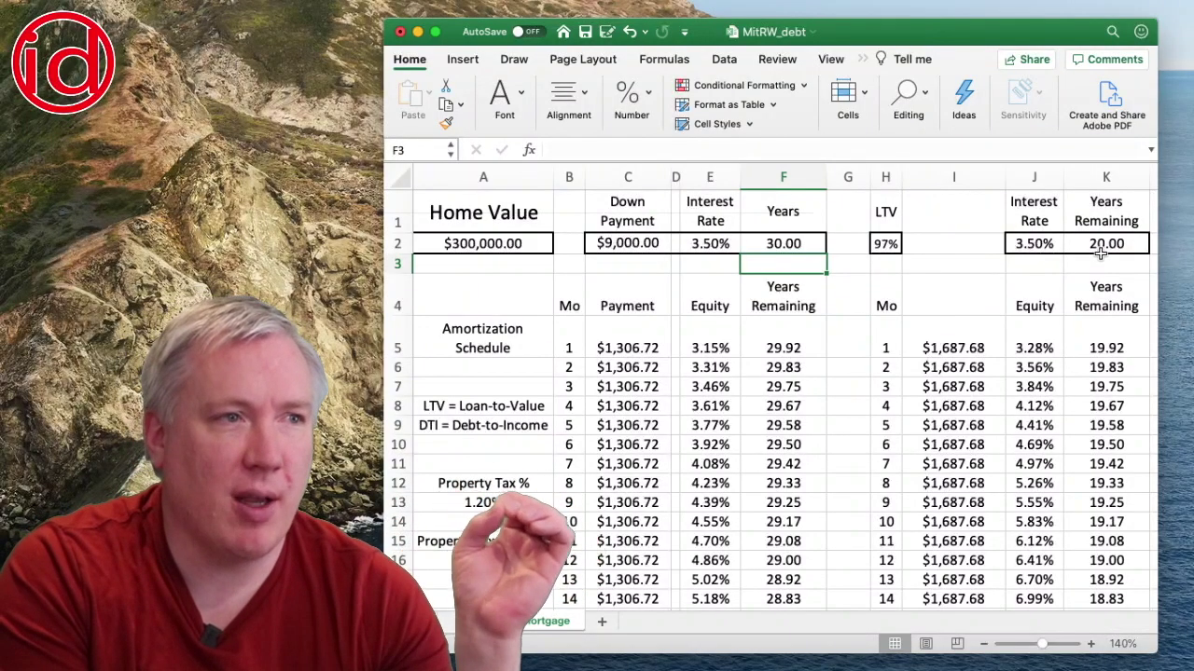
Compare the two loans' terms in F2 and K2 and their first monthly payments in C5 and I5.
click(806, 244)
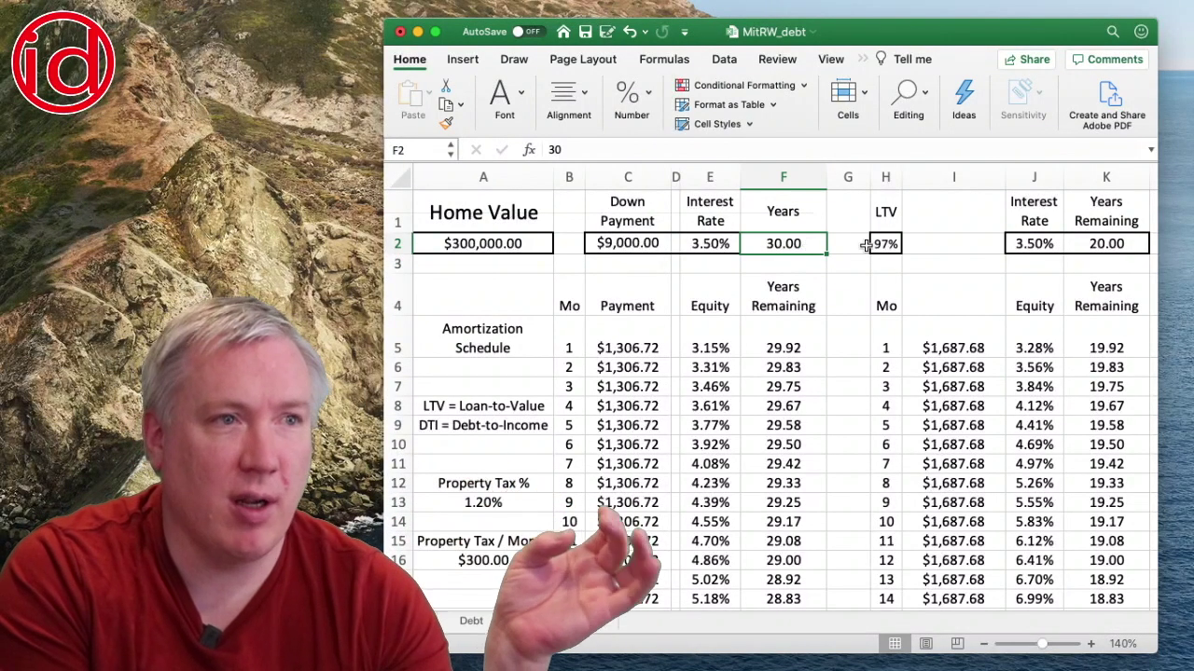
click(1106, 244)
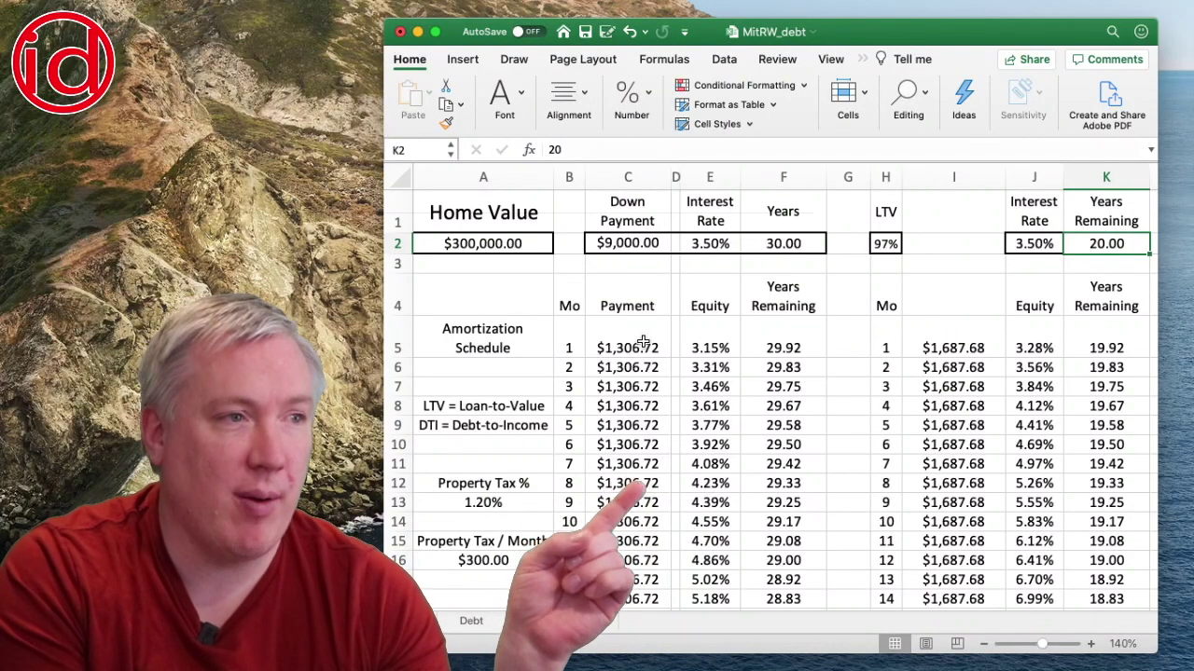
click(646, 341)
click(973, 346)
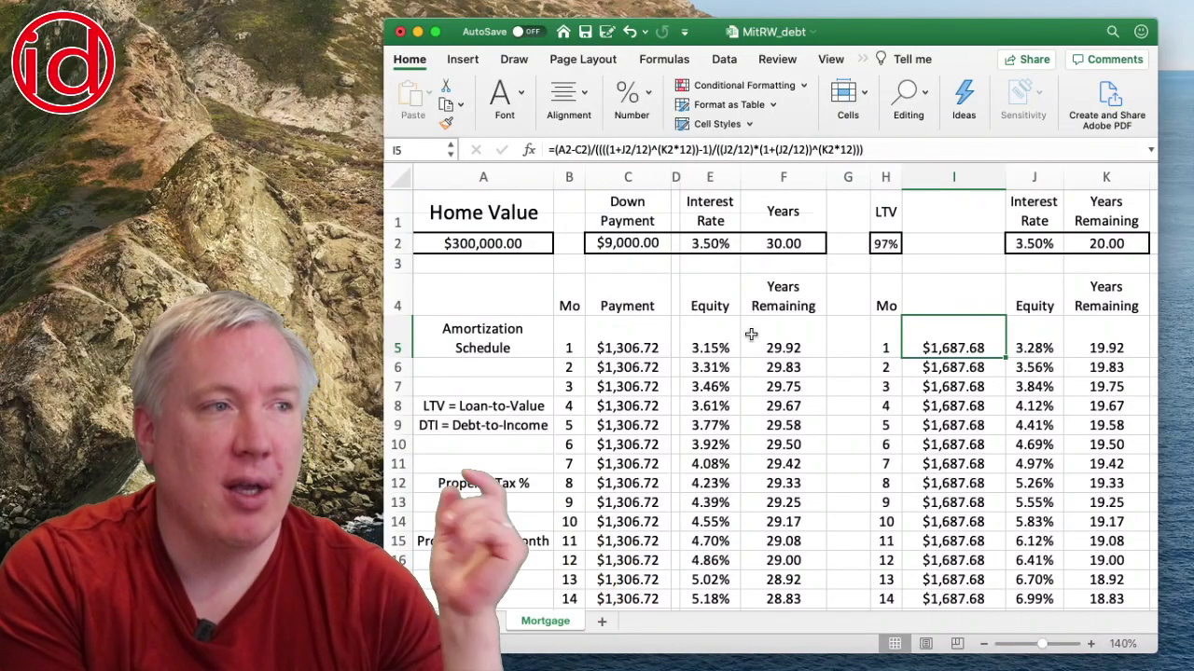
Compare the total cost of the 30-year and 20-year loans in row 366 below the amortization schedules.
scroll(755, 331, down, 20)
scroll(755, 331, down, 20)
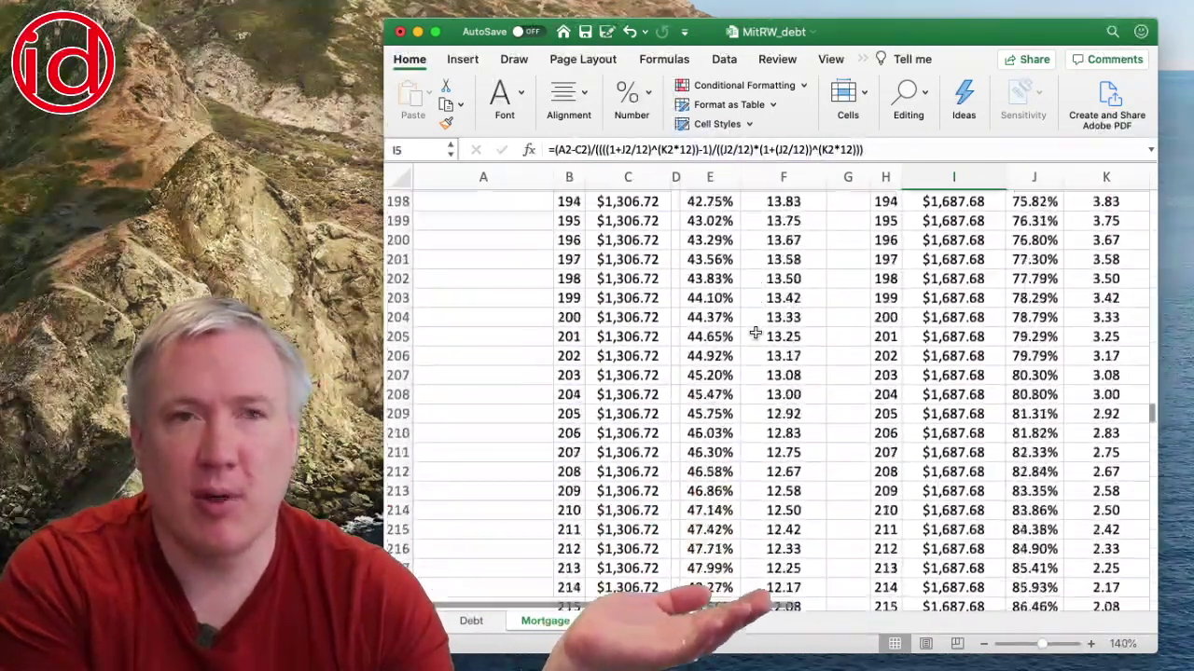
scroll(836, 335, down, 20)
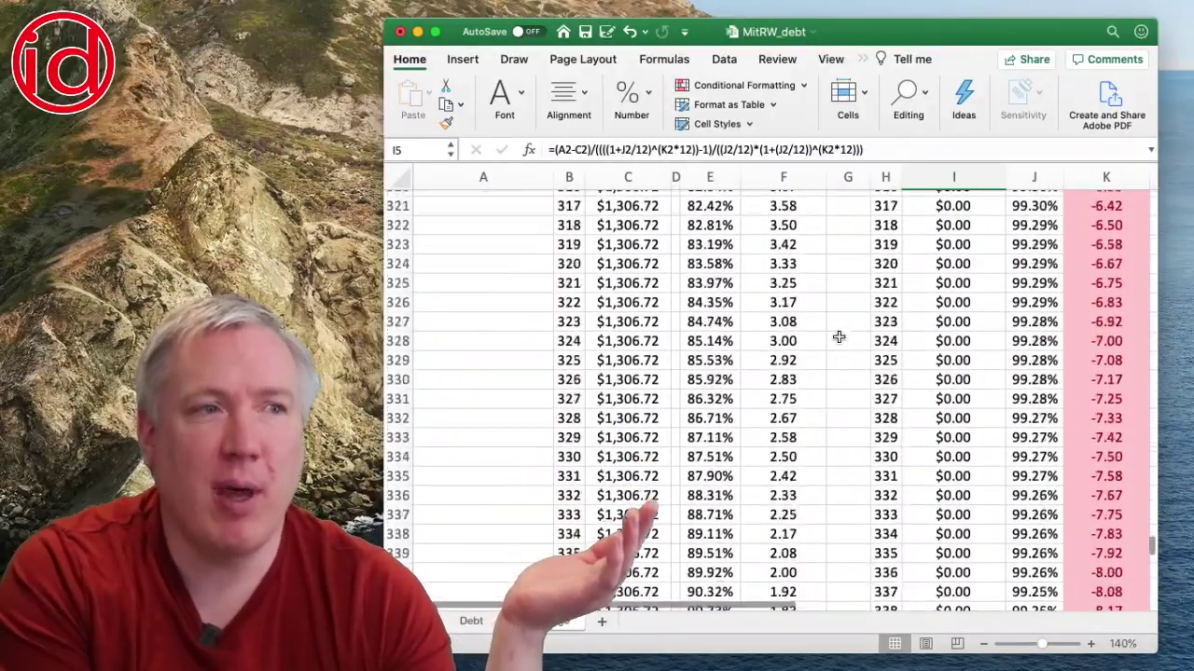
scroll(834, 338, up, 11)
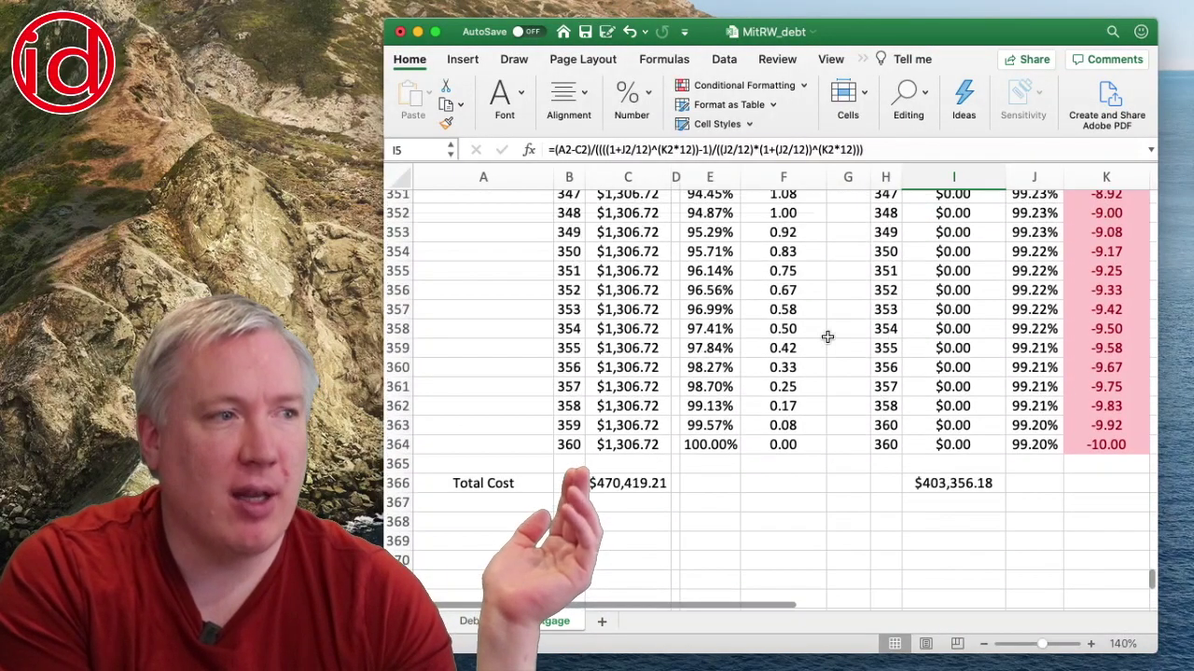